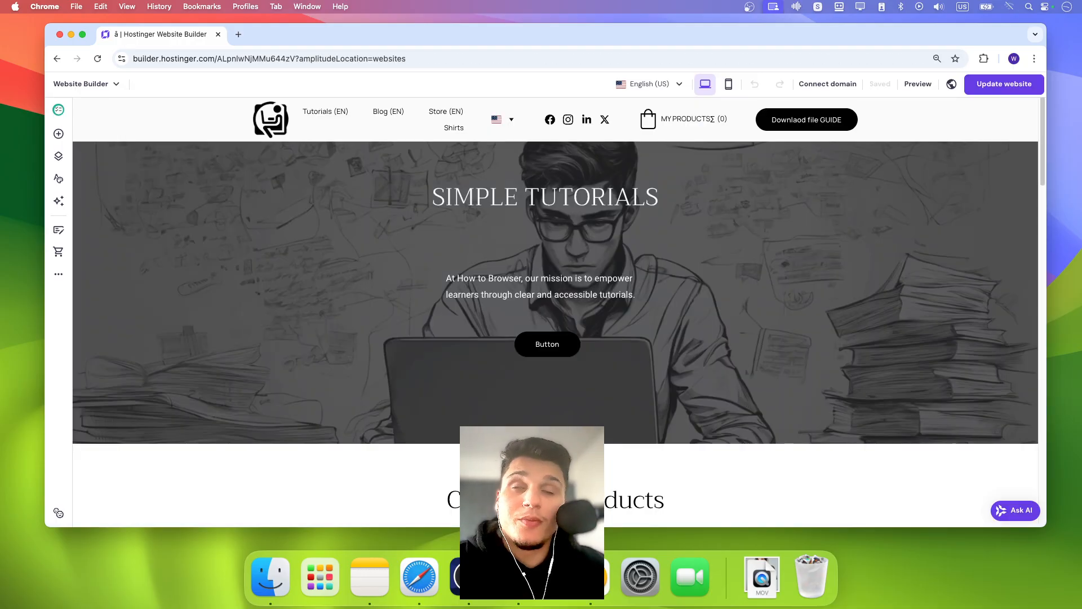
- Open the store's categories and start a new category named 'shirt .1 subcategory', assigning Face Serum and Sunglasses to it
{"action": "left_click", "coordinate": [63, 253]}
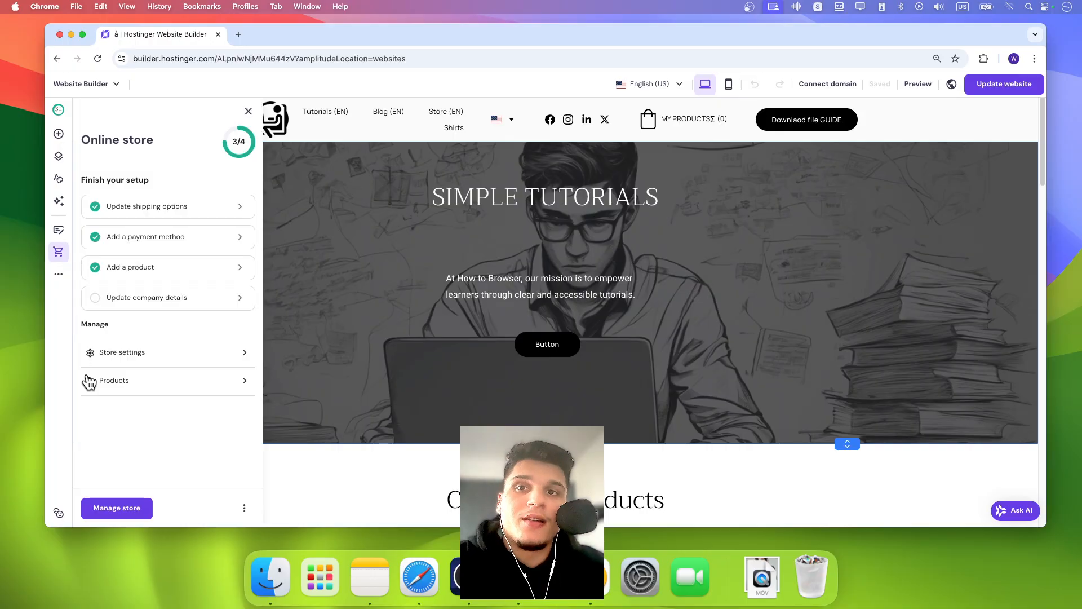
{"action": "left_click", "coordinate": [109, 510]}
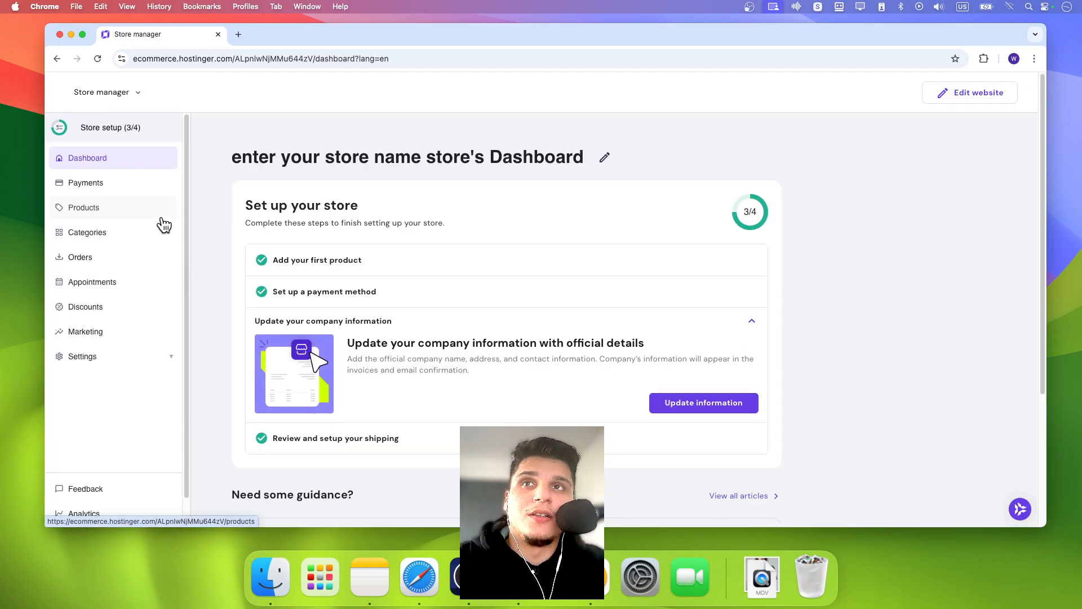
{"action": "left_click", "coordinate": [147, 236]}
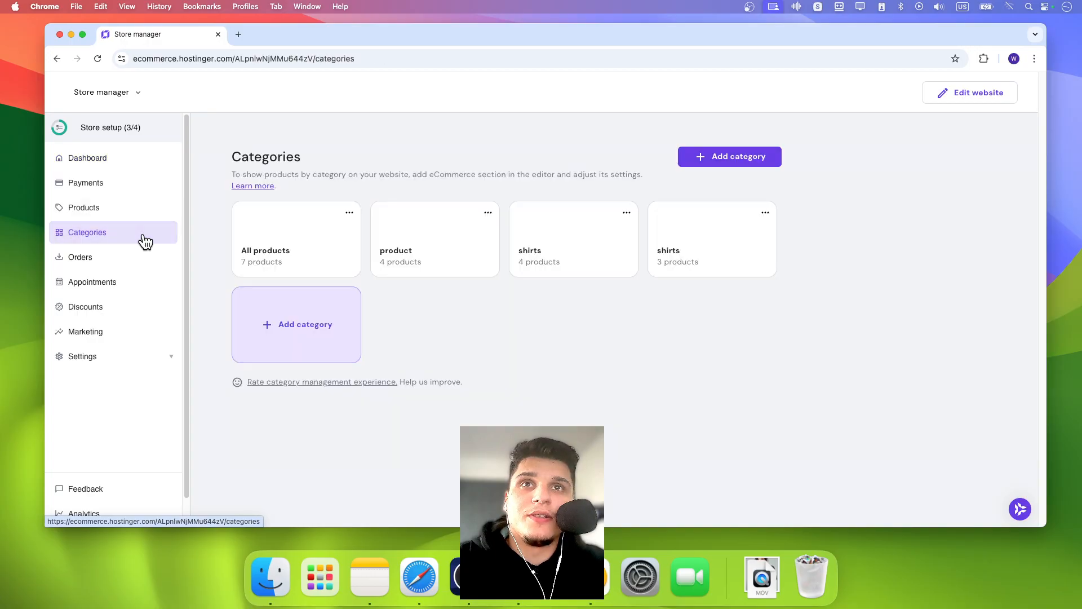
{"action": "left_click", "coordinate": [685, 161]}
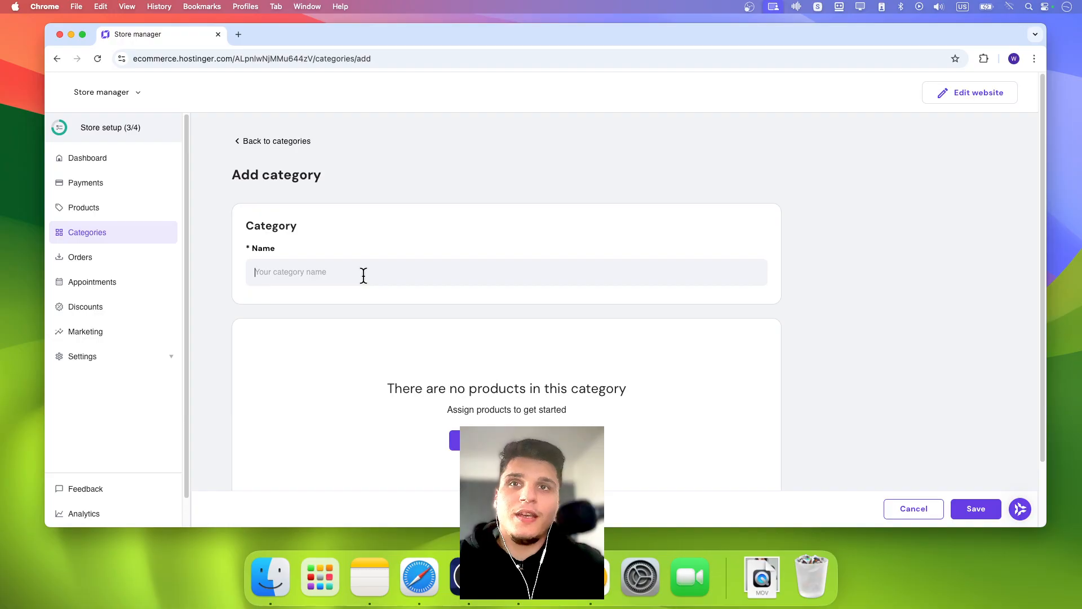
{"action": "type", "text": "shirt .1 subcategory"}
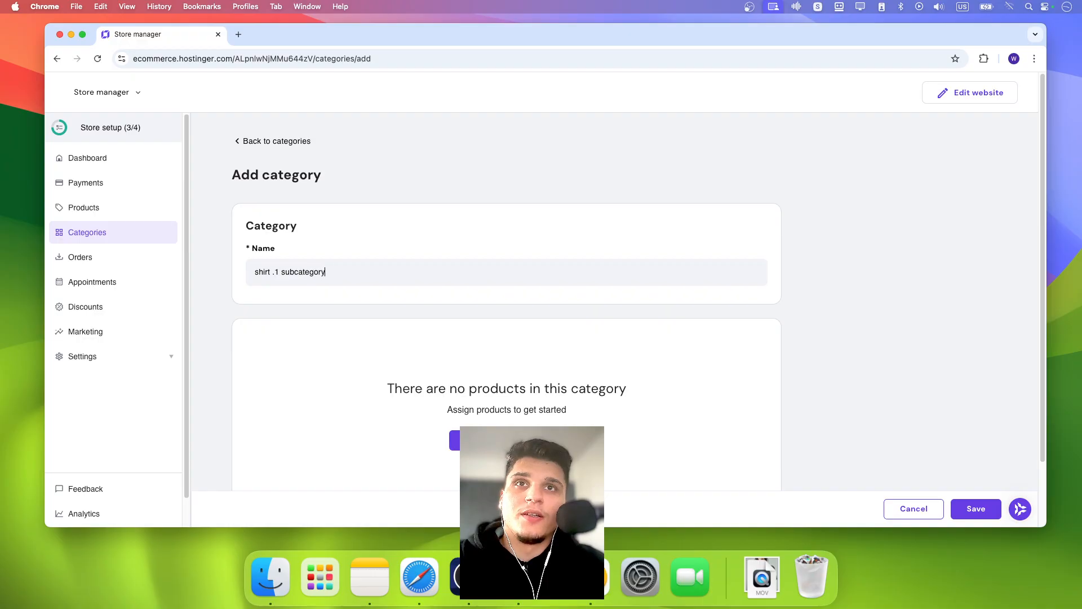
{"action": "left_click", "coordinate": [507, 440]}
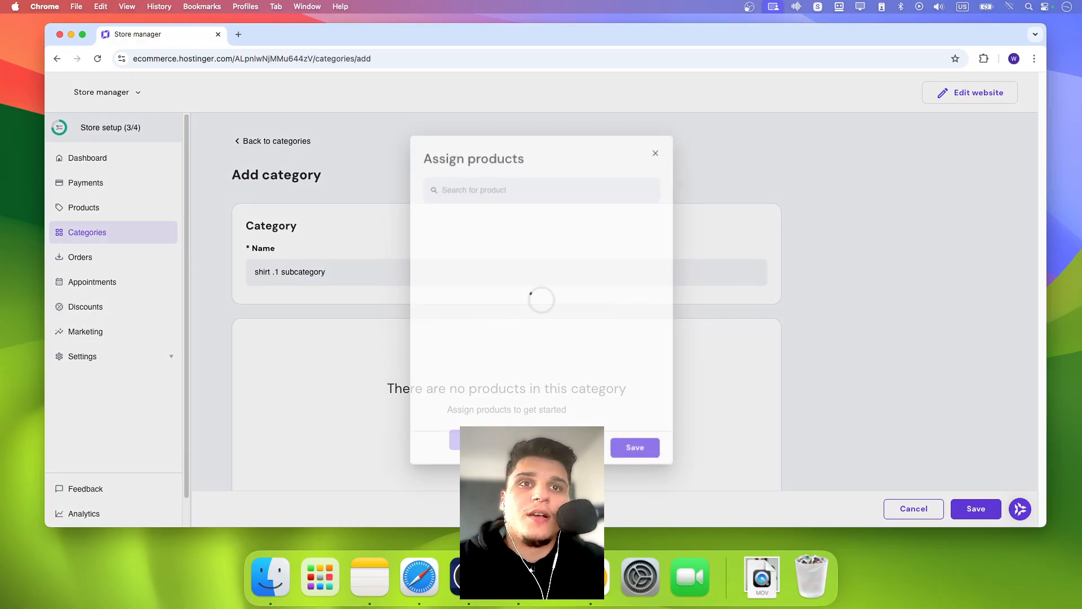
{"action": "scroll", "coordinate": [509, 354], "scroll_direction": "down", "scroll_amount": 2}
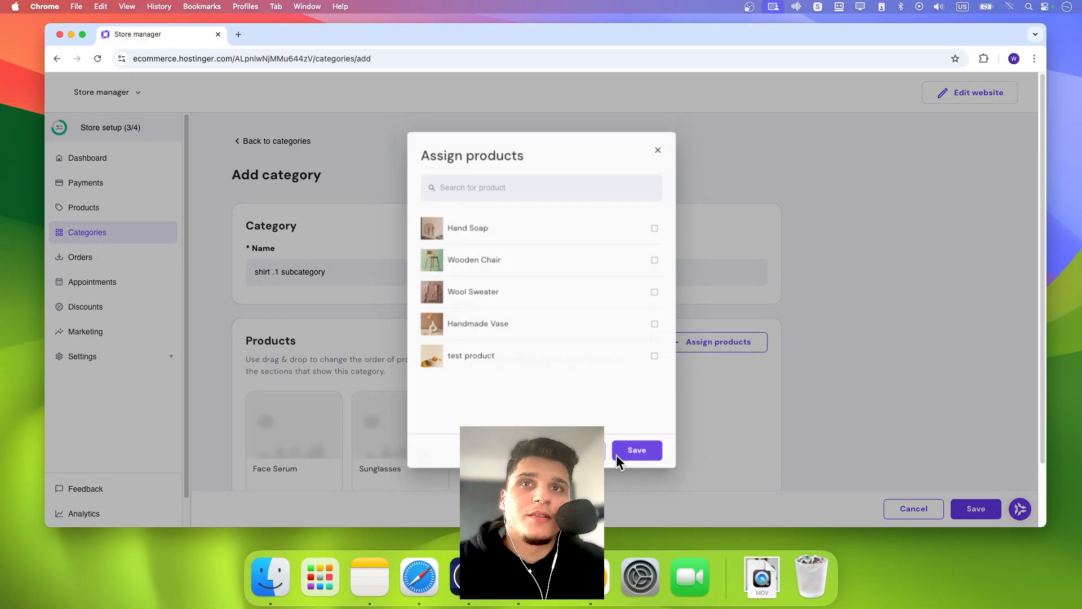
{"action": "left_click", "coordinate": [626, 451]}
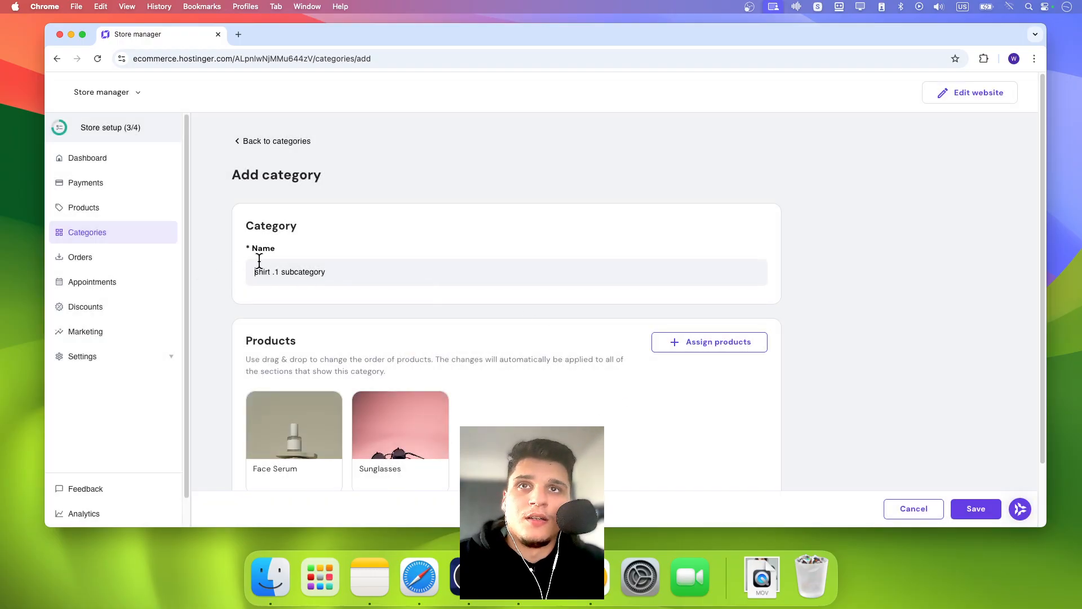
- Copy the category name and save the new category
{"action": "key", "text": "super+a"}
{"action": "key", "text": "super+c"}
{"action": "left_click", "coordinate": [982, 518]}
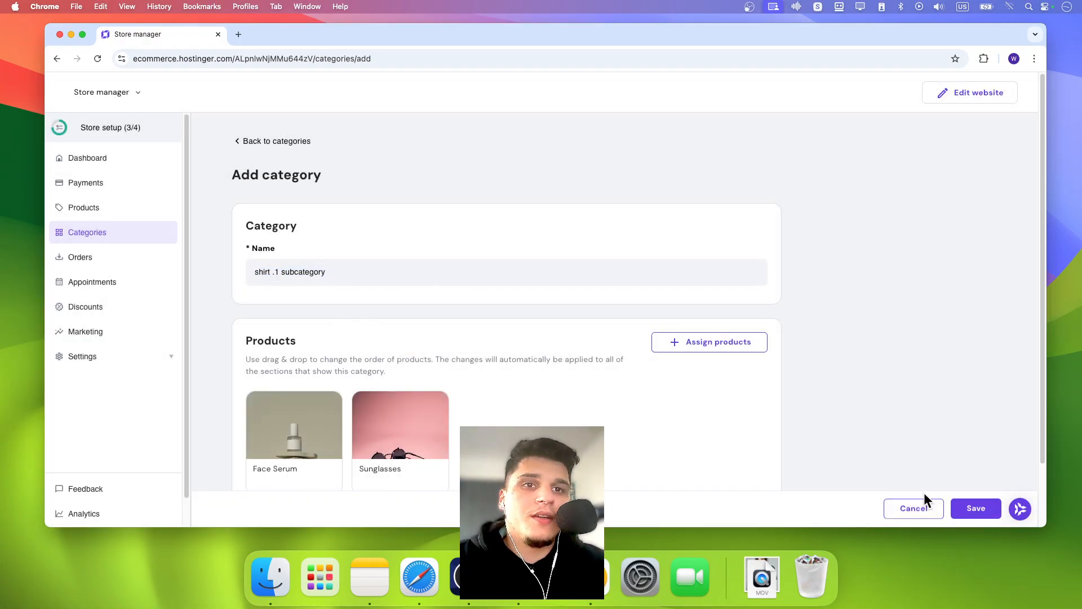
{"action": "scroll", "coordinate": [521, 335], "scroll_direction": "down", "scroll_amount": 3}
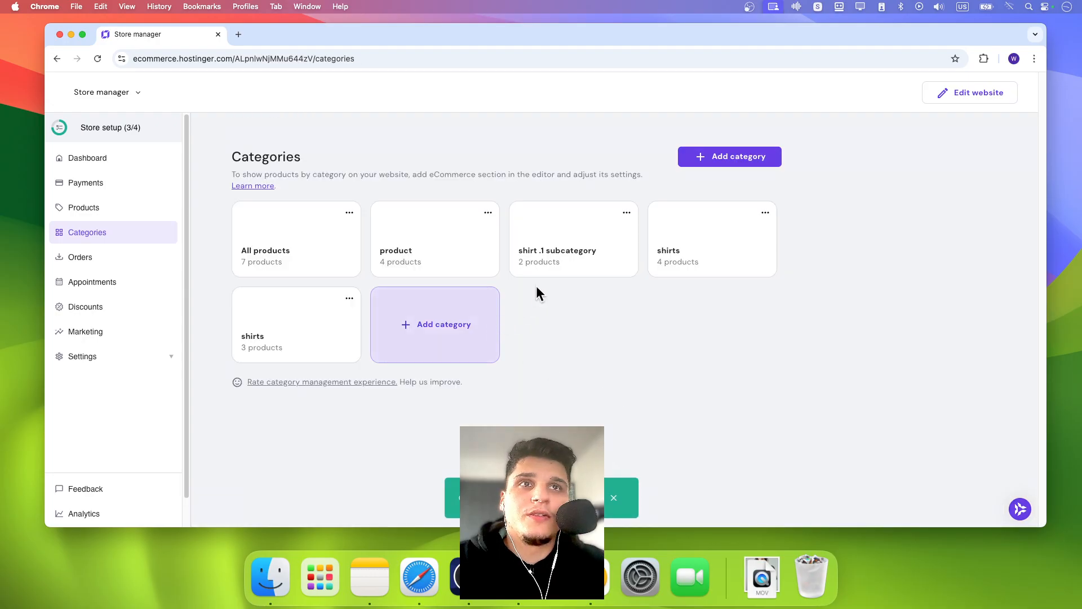
- Add another category, pasting the copied name and changing it to 'shirt .2 subcategory'
{"action": "left_click", "coordinate": [717, 161]}
{"action": "left_click", "coordinate": [315, 271]}
{"action": "key", "text": "super+v"}
{"action": "left_click", "coordinate": [278, 272]}
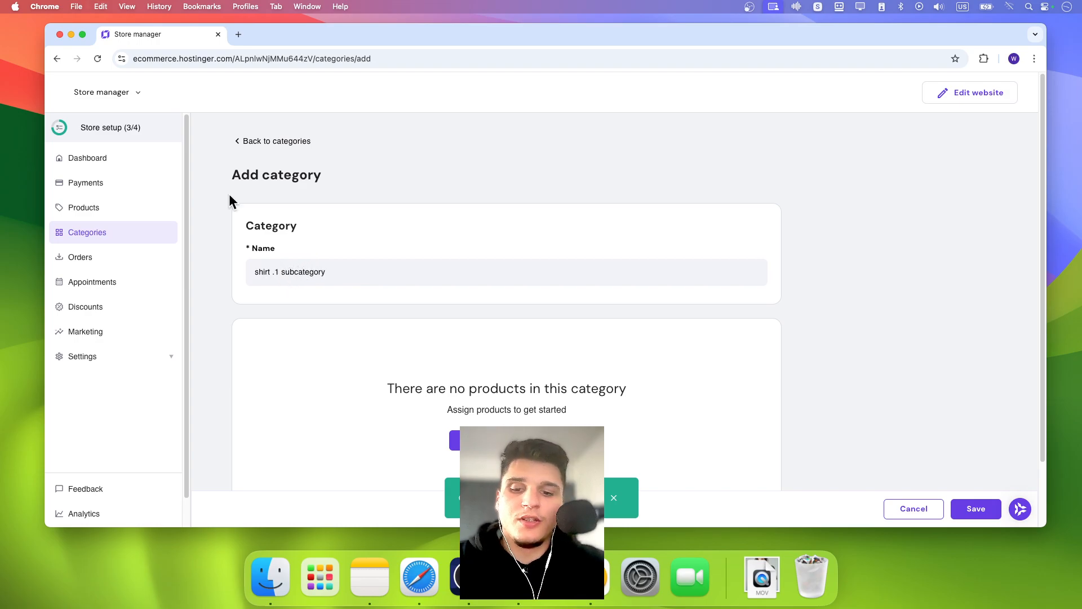
{"action": "key", "text": "BackSpace"}
{"action": "type", "text": "2"}
- Assign Wooden Chair, Handmade Vase, test product and Wool Sweater to the category and save it
{"action": "left_click", "coordinate": [507, 439]}
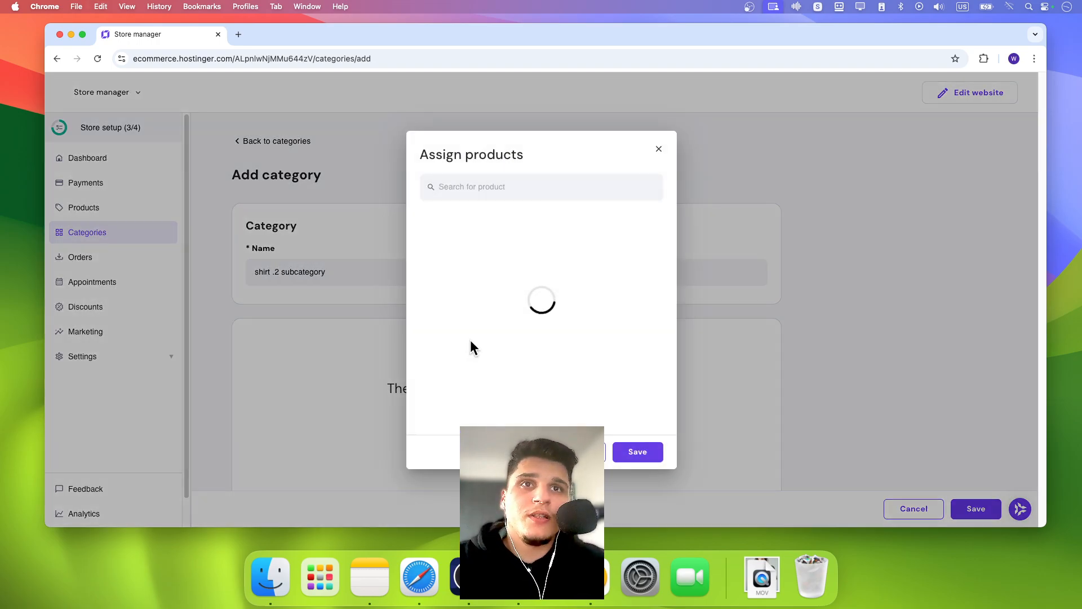
{"action": "left_click", "coordinate": [530, 421]}
{"action": "left_click", "coordinate": [567, 389]}
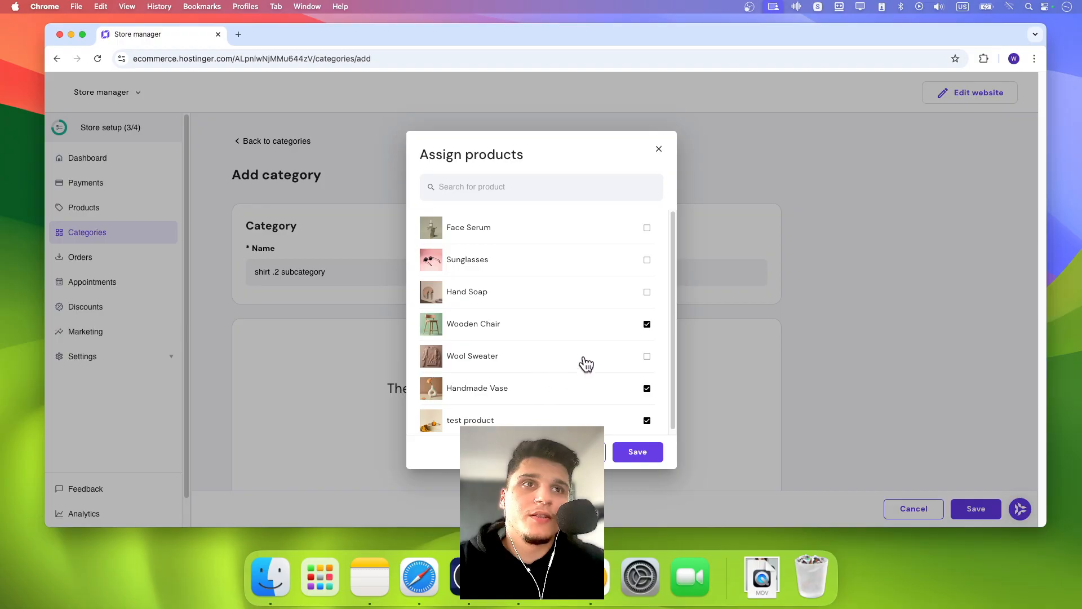
{"action": "left_click", "coordinate": [585, 361]}
{"action": "left_click", "coordinate": [638, 451]}
{"action": "scroll", "coordinate": [433, 384], "scroll_direction": "down", "scroll_amount": 1}
{"action": "left_click_drag", "start_coordinate": [434, 411], "coordinate": [563, 402]}
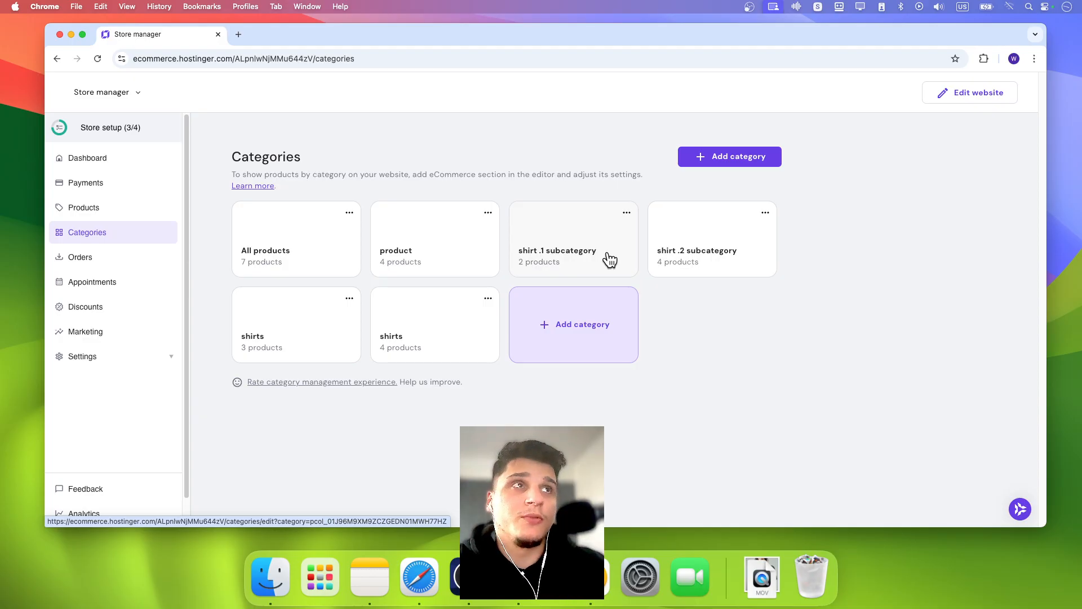
- Return to the website editor and delete the Shirts page
{"action": "left_click", "coordinate": [982, 94]}
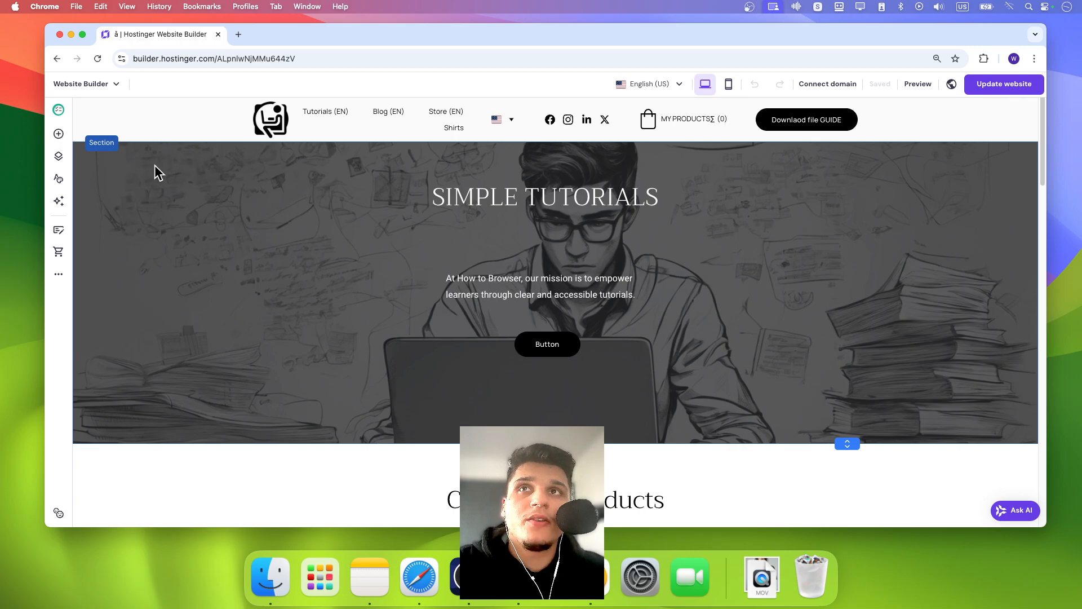
{"action": "left_click", "coordinate": [60, 159]}
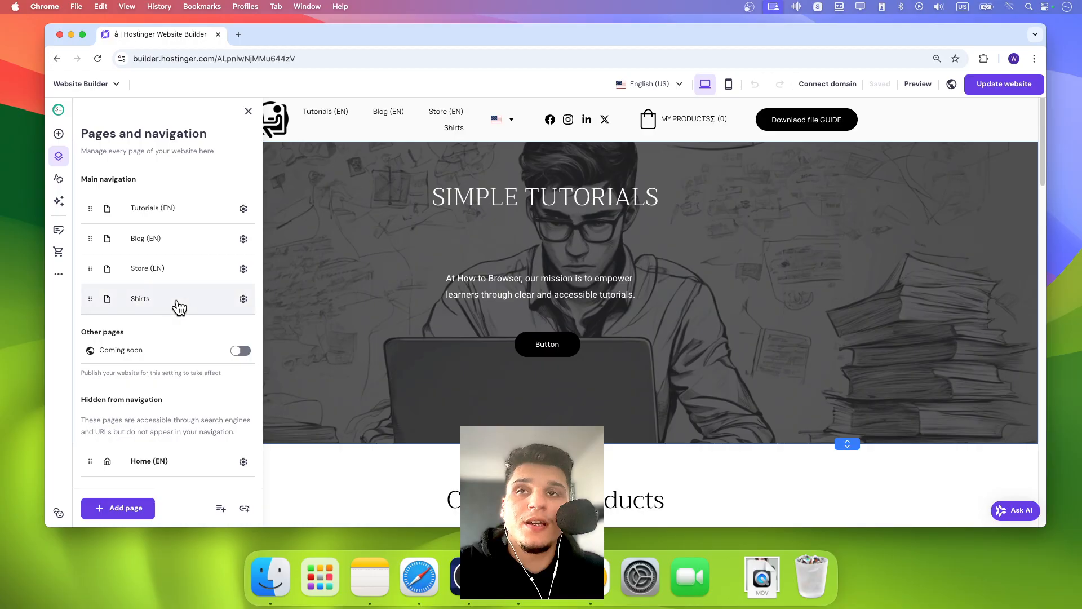
{"action": "left_click", "coordinate": [243, 298]}
{"action": "left_click", "coordinate": [303, 500]}
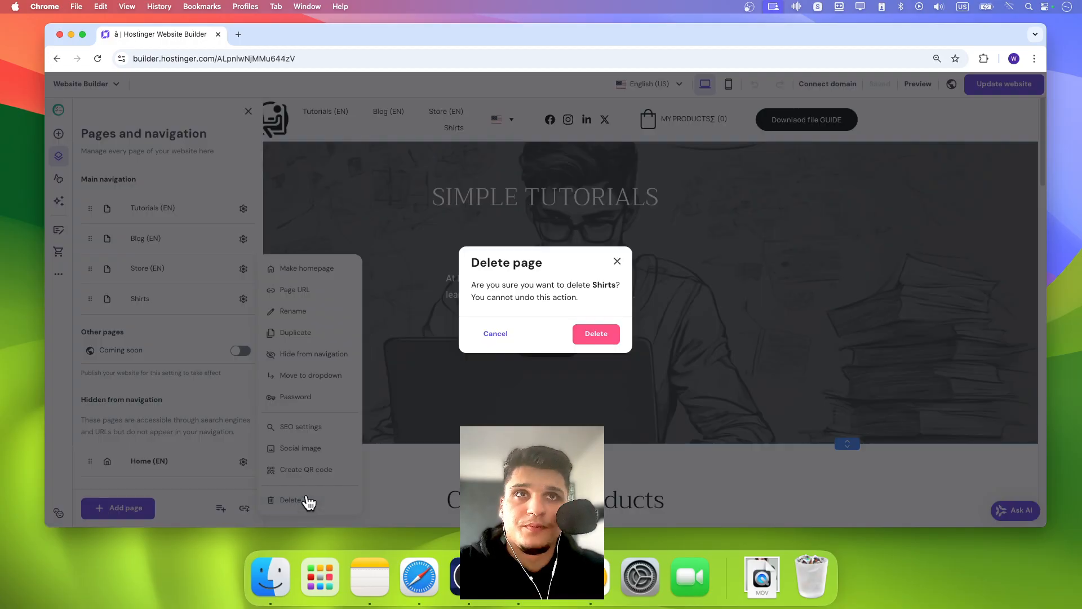
{"action": "left_click", "coordinate": [593, 338]}
{"action": "left_click", "coordinate": [243, 268]}
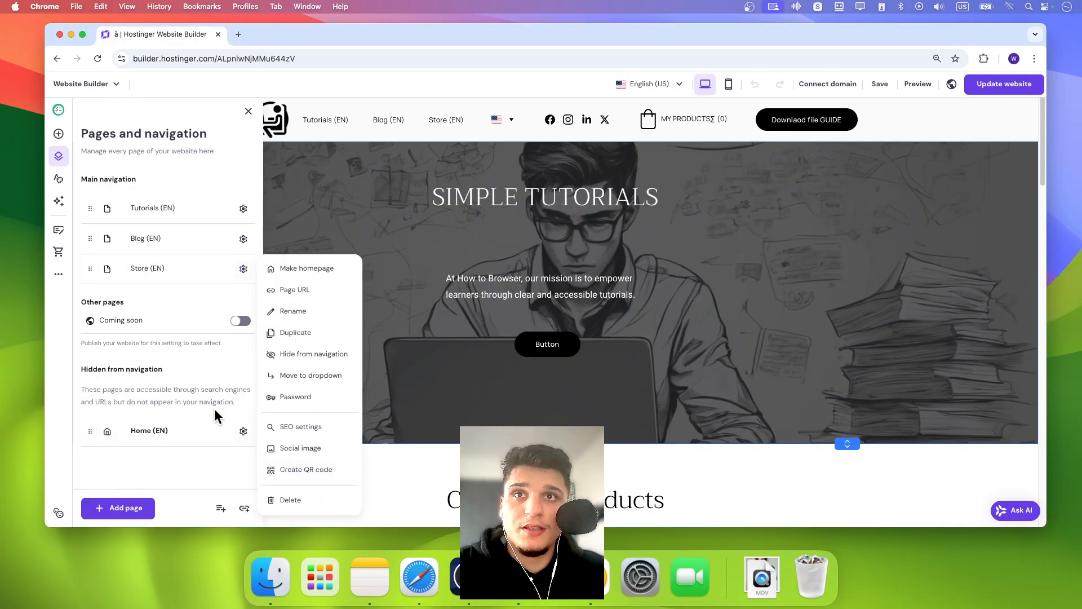
{"action": "left_click", "coordinate": [181, 320]}
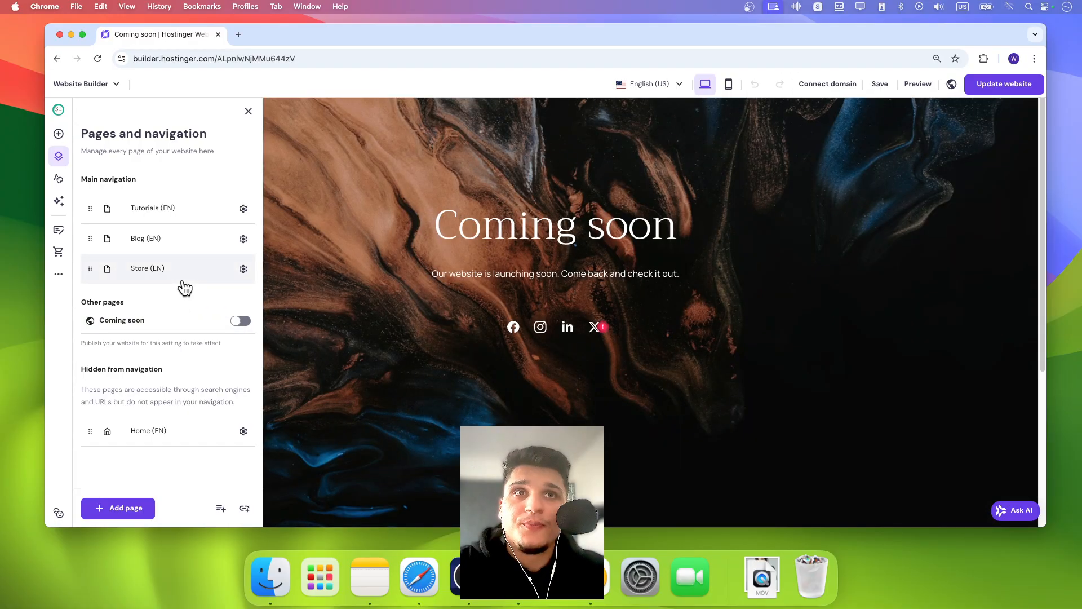
{"action": "left_click", "coordinate": [395, 265]}
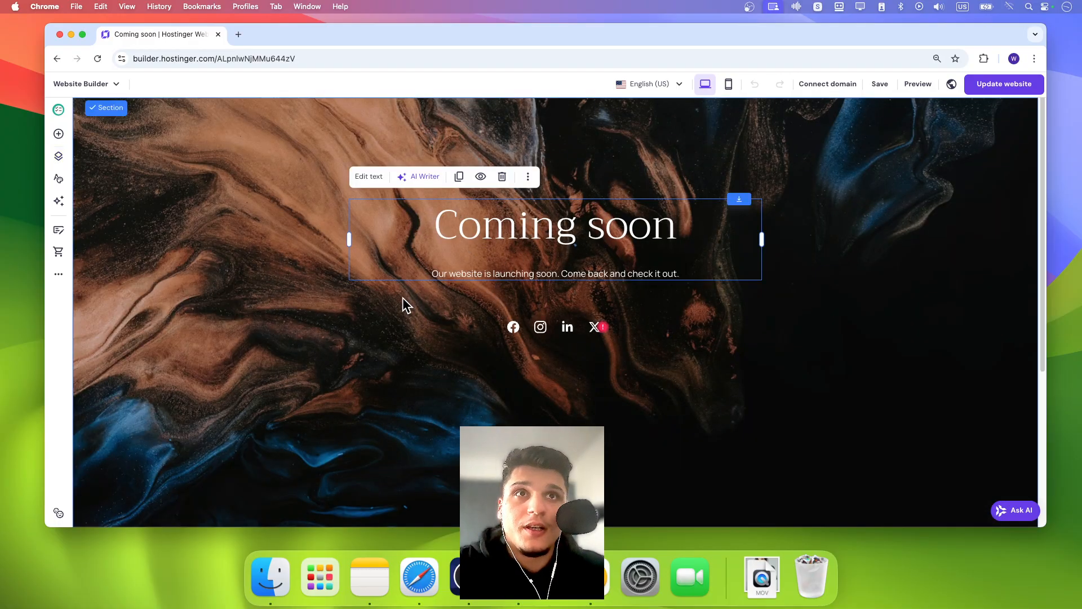
- Add a new empty page named Shirt to the main navigation
{"action": "left_click", "coordinate": [58, 156]}
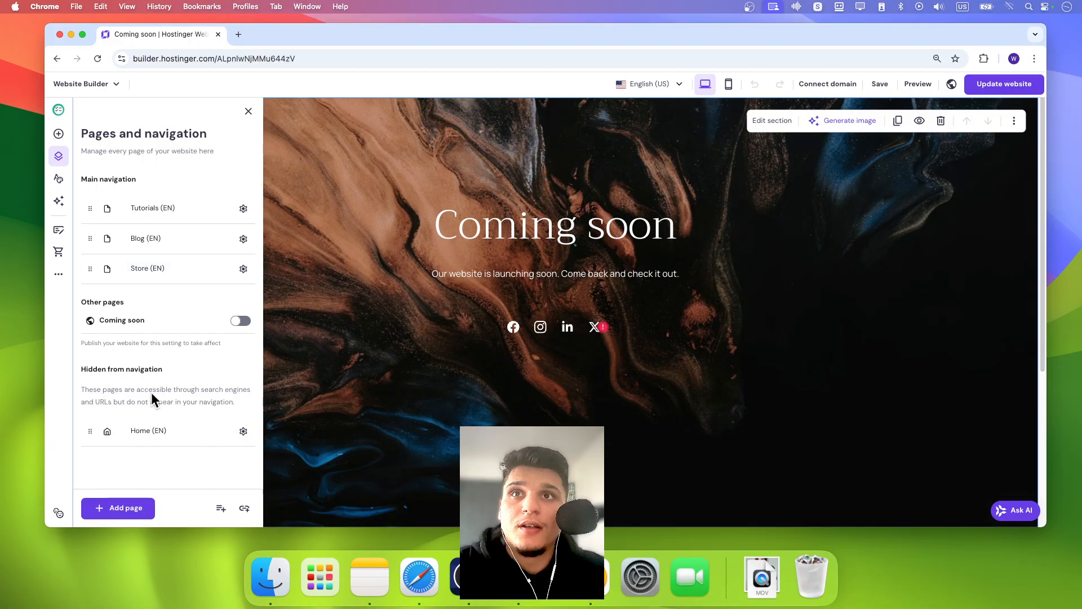
{"action": "left_click", "coordinate": [125, 508]}
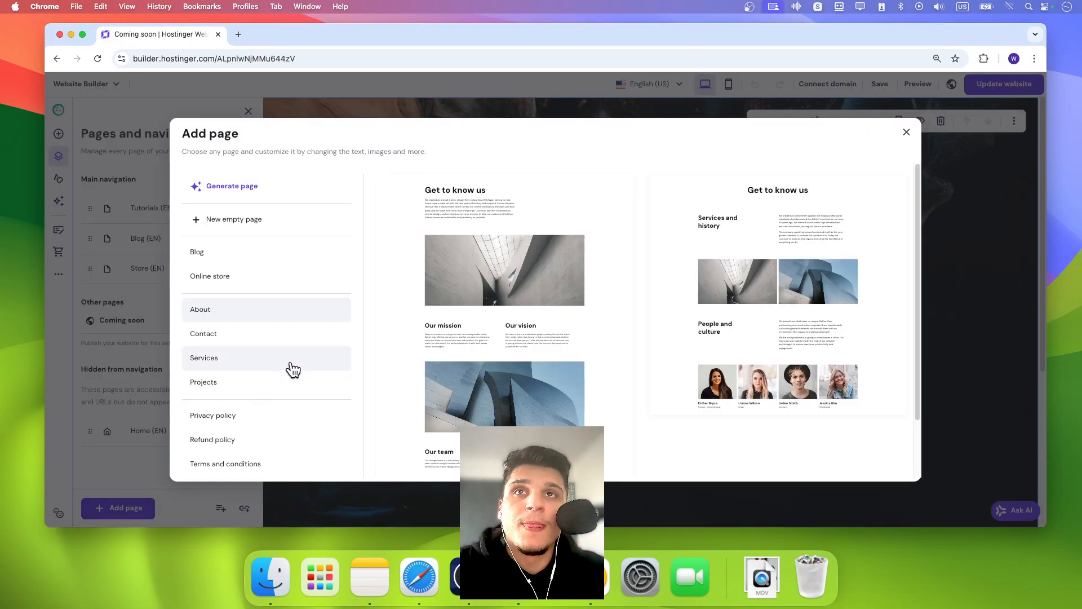
{"action": "left_click", "coordinate": [290, 230]}
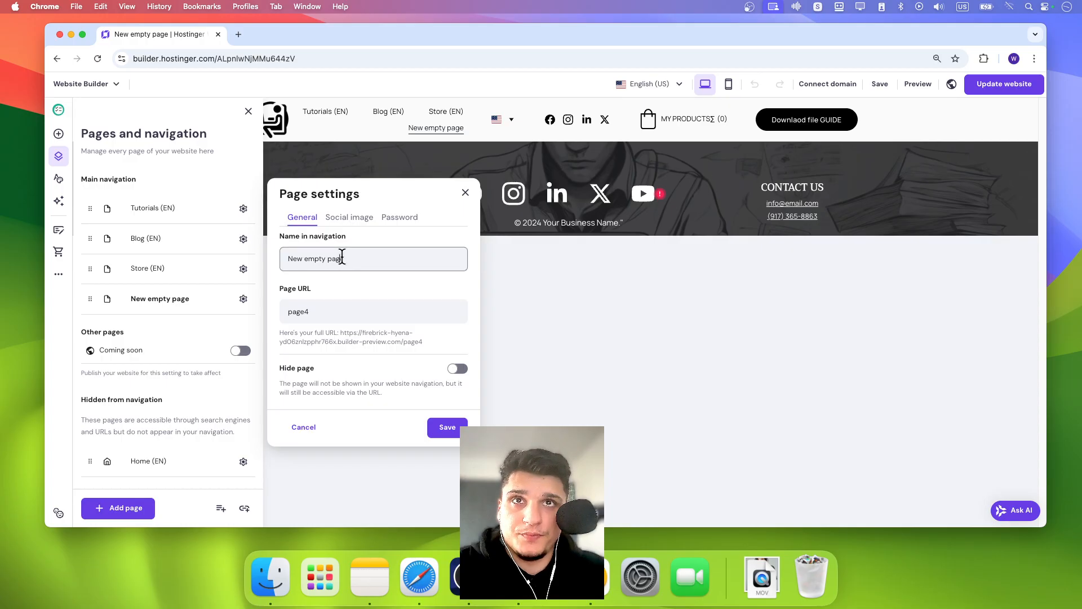
{"action": "left_click_drag", "start_coordinate": [375, 258], "coordinate": [293, 255]}
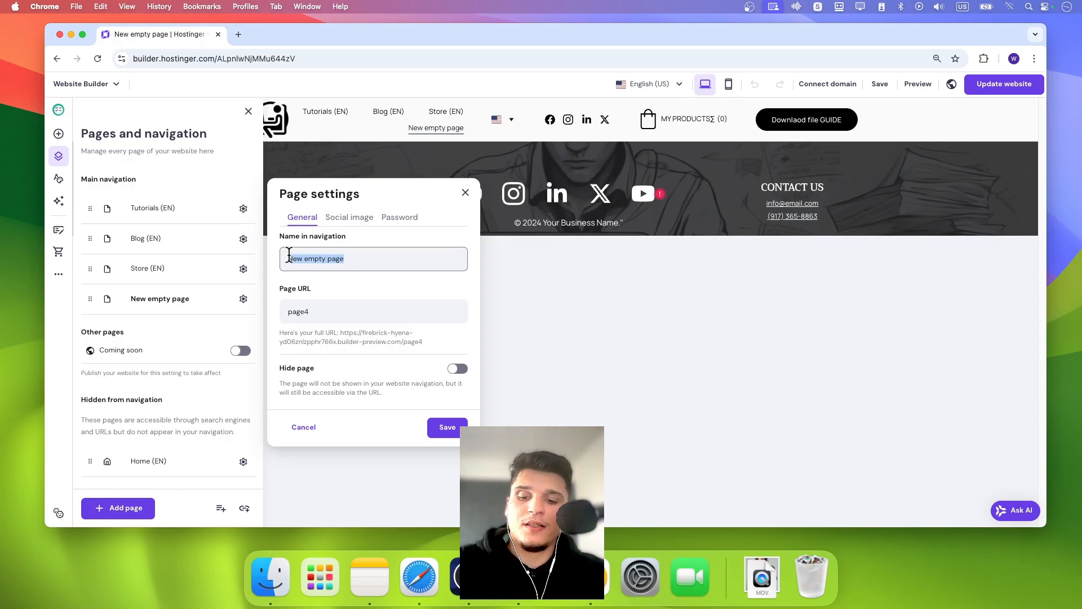
{"action": "type", "text": "Shirt"}
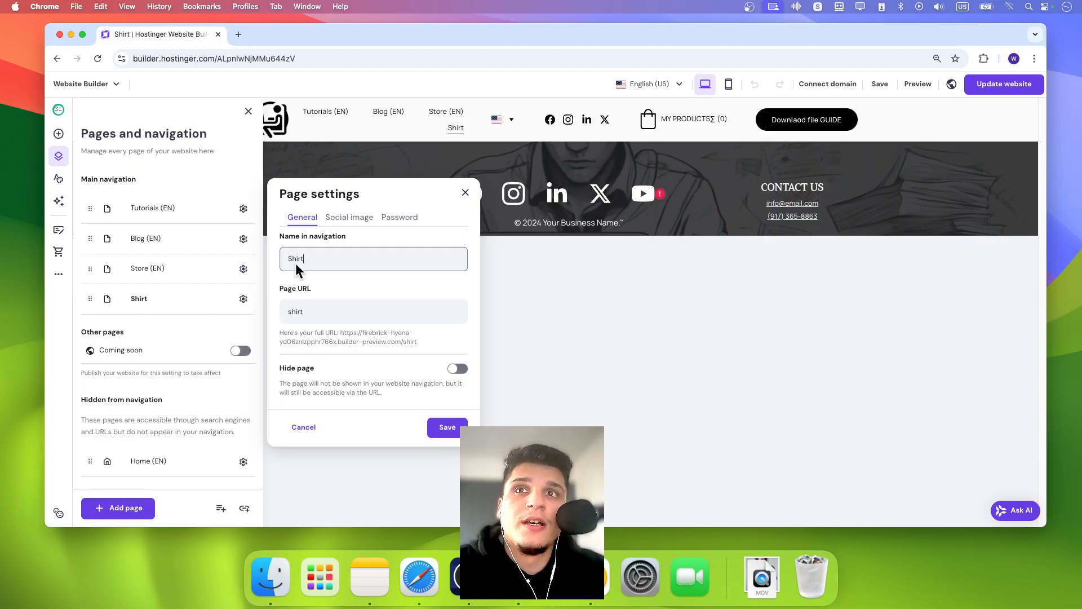
{"action": "left_click", "coordinate": [437, 428]}
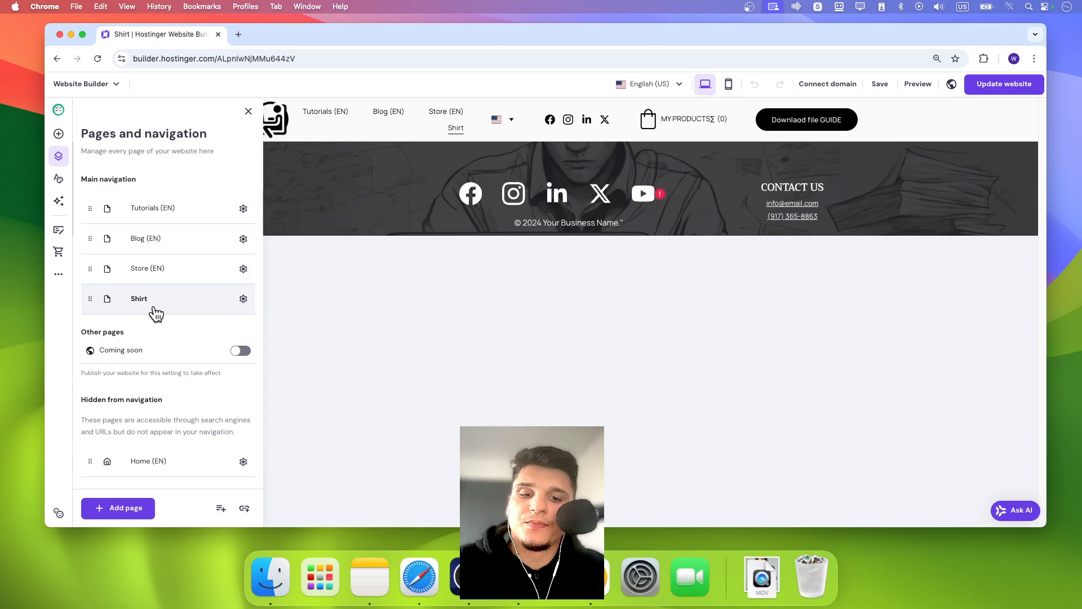
- Add an online store Product list section to the Shirt page
{"action": "left_click", "coordinate": [438, 281]}
{"action": "left_click", "coordinate": [531, 138]}
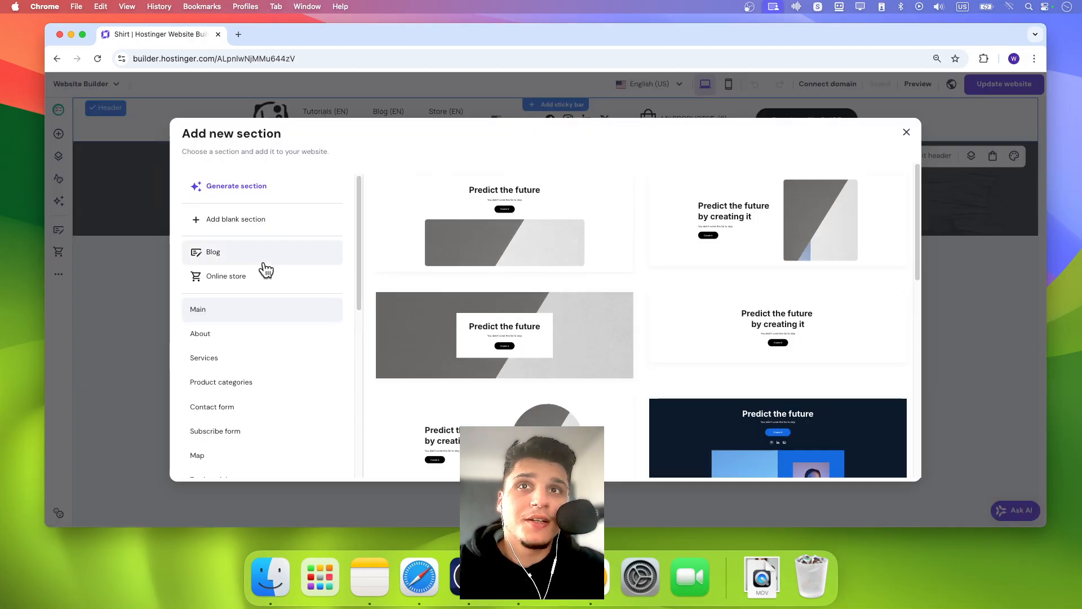
{"action": "left_click", "coordinate": [258, 281]}
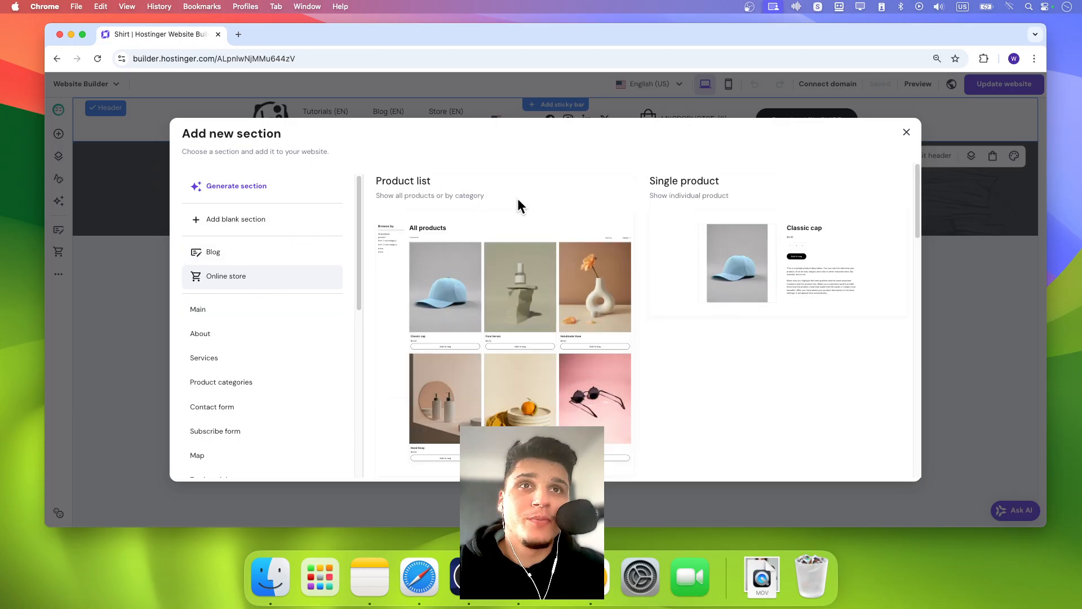
{"action": "left_click", "coordinate": [524, 217]}
{"action": "scroll", "coordinate": [527, 220], "scroll_direction": "down", "scroll_amount": 4}
{"action": "scroll", "coordinate": [599, 235], "scroll_direction": "up", "scroll_amount": 4}
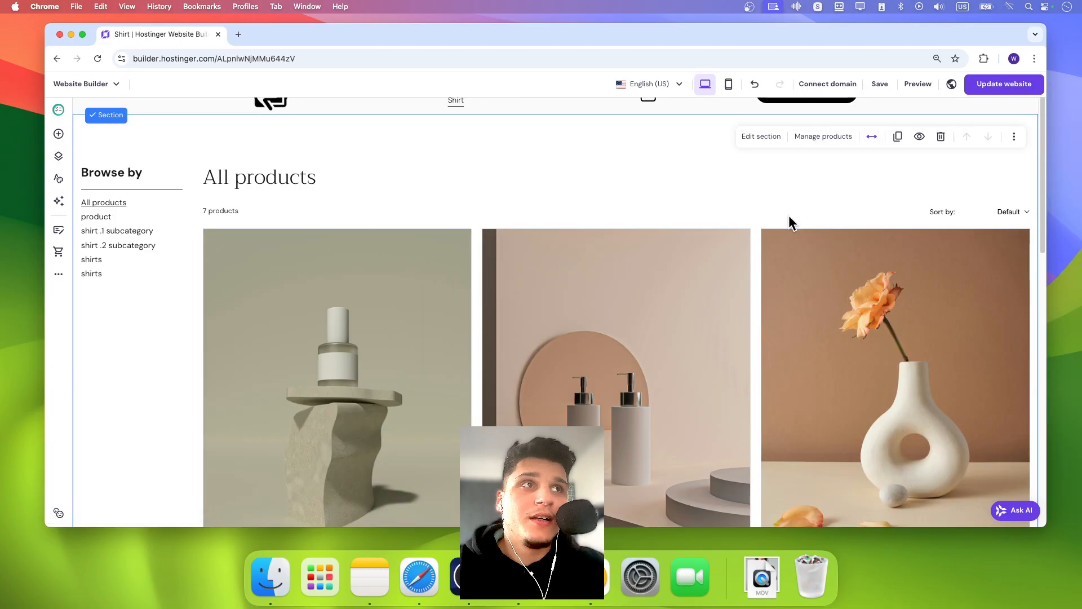
- Delete the product list section from the Shirt page
{"action": "left_click", "coordinate": [760, 137]}
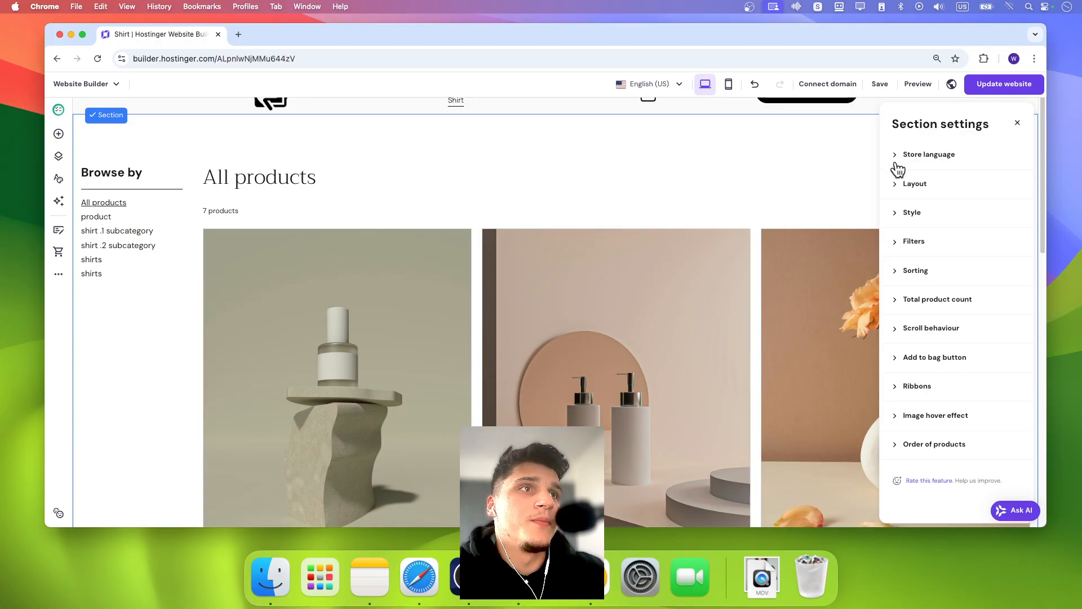
{"action": "left_click", "coordinate": [1021, 129]}
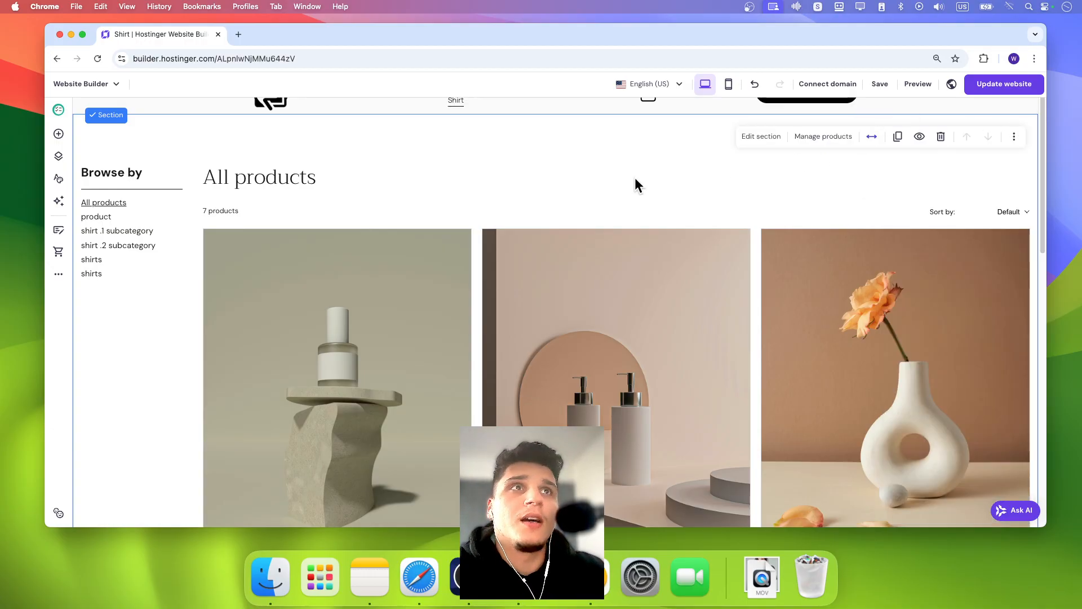
{"action": "left_click", "coordinate": [937, 141]}
- Add an online store Product list section to the Shirt page again
{"action": "left_click", "coordinate": [552, 142]}
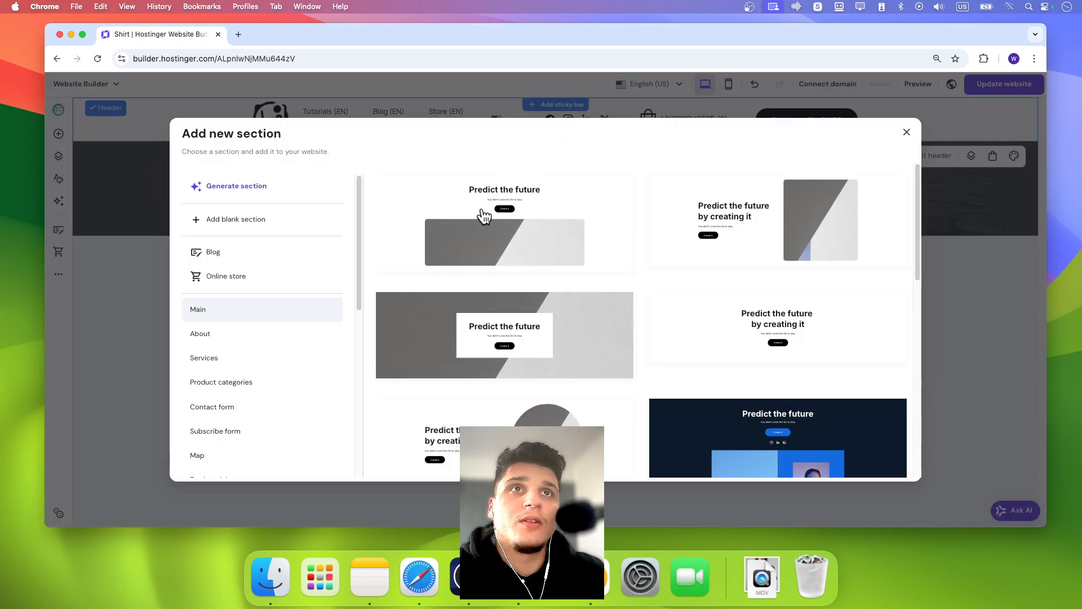
{"action": "left_click", "coordinate": [202, 278]}
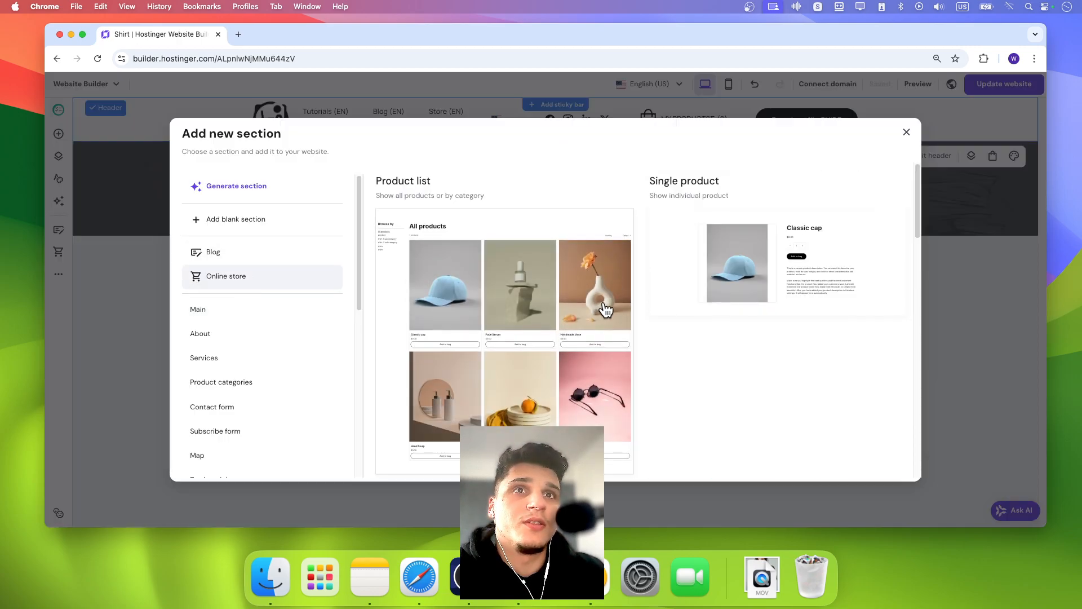
{"action": "scroll", "coordinate": [604, 293], "scroll_direction": "down", "scroll_amount": 3}
{"action": "left_click", "coordinate": [543, 294]}
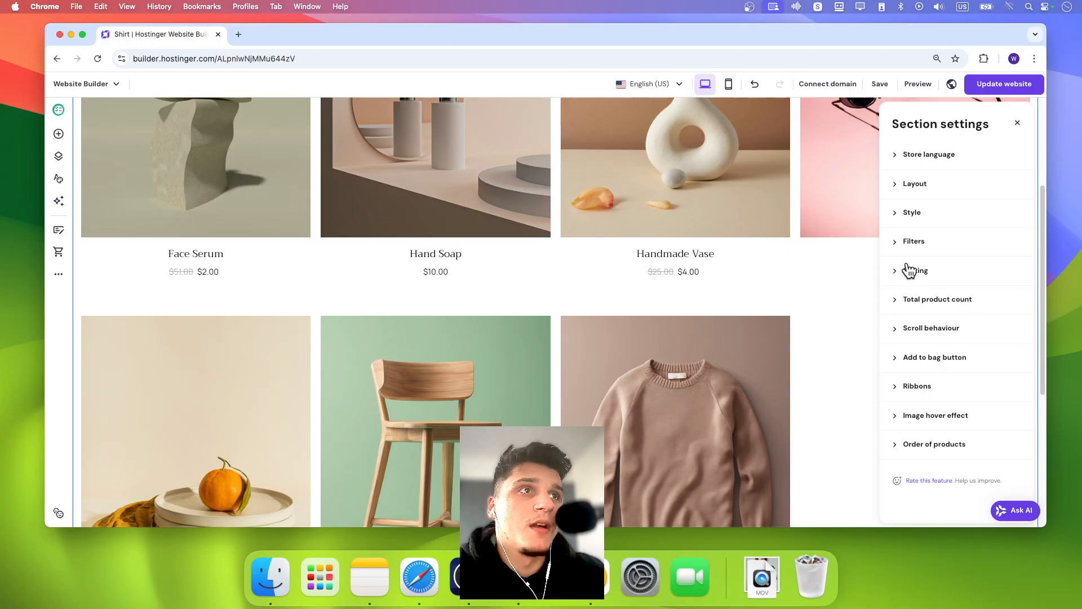
- Set the product list filter to show only the shirt .1 subcategory
{"action": "left_click", "coordinate": [911, 246]}
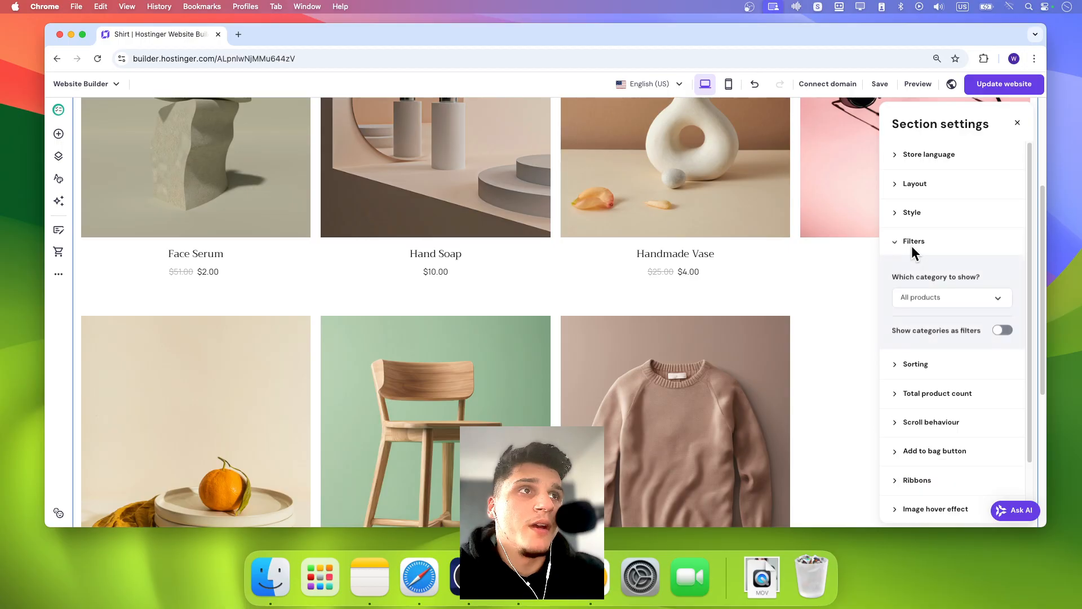
{"action": "left_click", "coordinate": [950, 297]}
{"action": "left_click", "coordinate": [922, 362]}
{"action": "scroll", "coordinate": [746, 312], "scroll_direction": "up", "scroll_amount": 3}
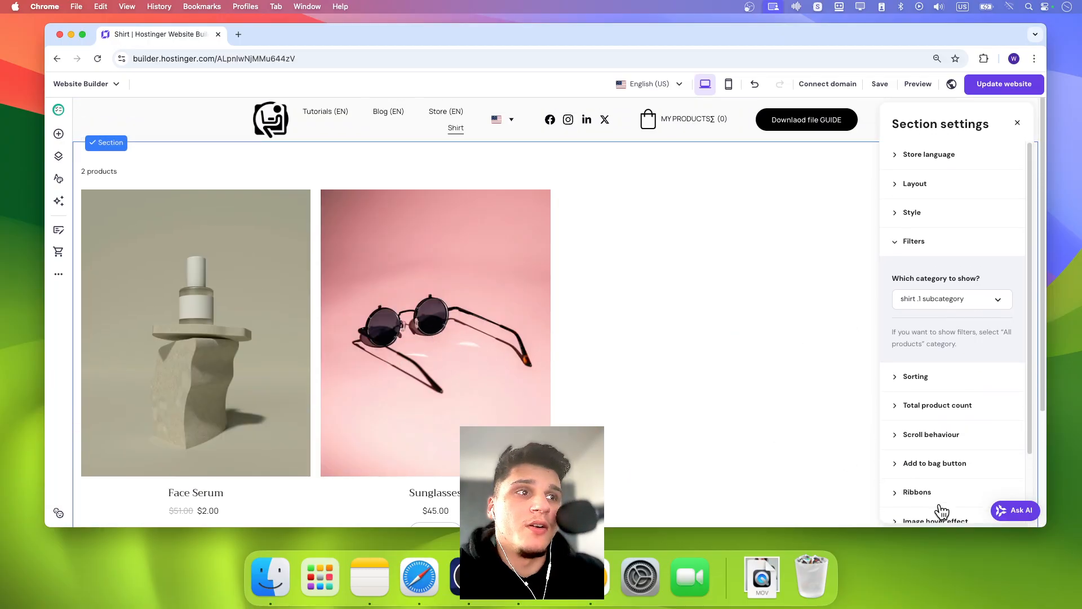
- Move the Shirt page from the main navigation to the pages hidden from navigation
{"action": "left_click", "coordinate": [759, 339]}
{"action": "left_click", "coordinate": [58, 156]}
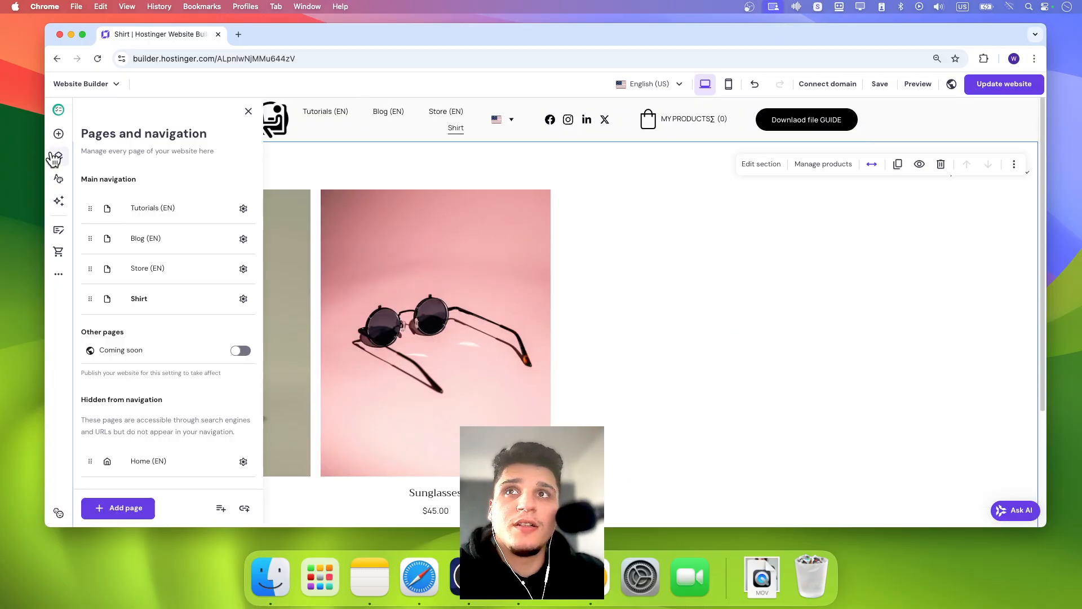
{"action": "left_click_drag", "start_coordinate": [133, 297], "coordinate": [158, 388]}
{"action": "left_click_drag", "start_coordinate": [85, 297], "coordinate": [113, 445]}
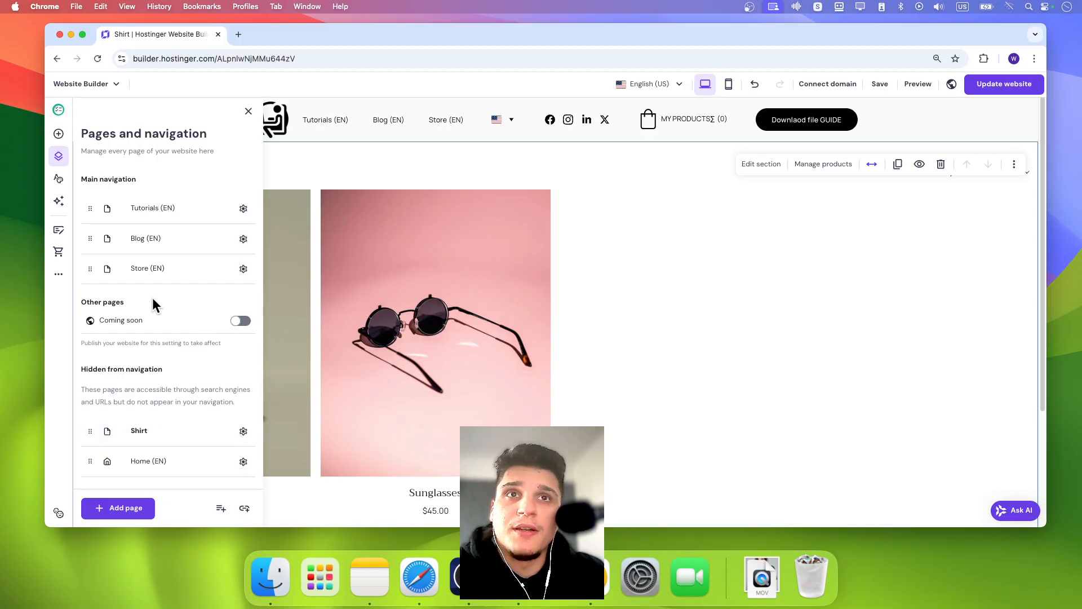
{"action": "left_click", "coordinate": [348, 180]}
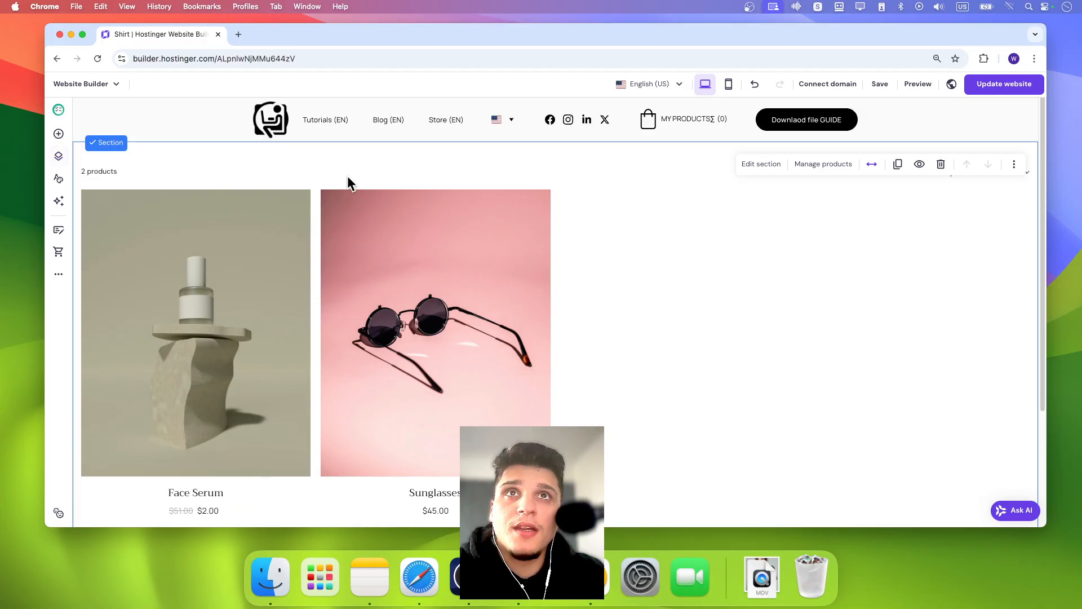
- Add a new empty page to the main navigation
{"action": "left_click", "coordinate": [58, 156]}
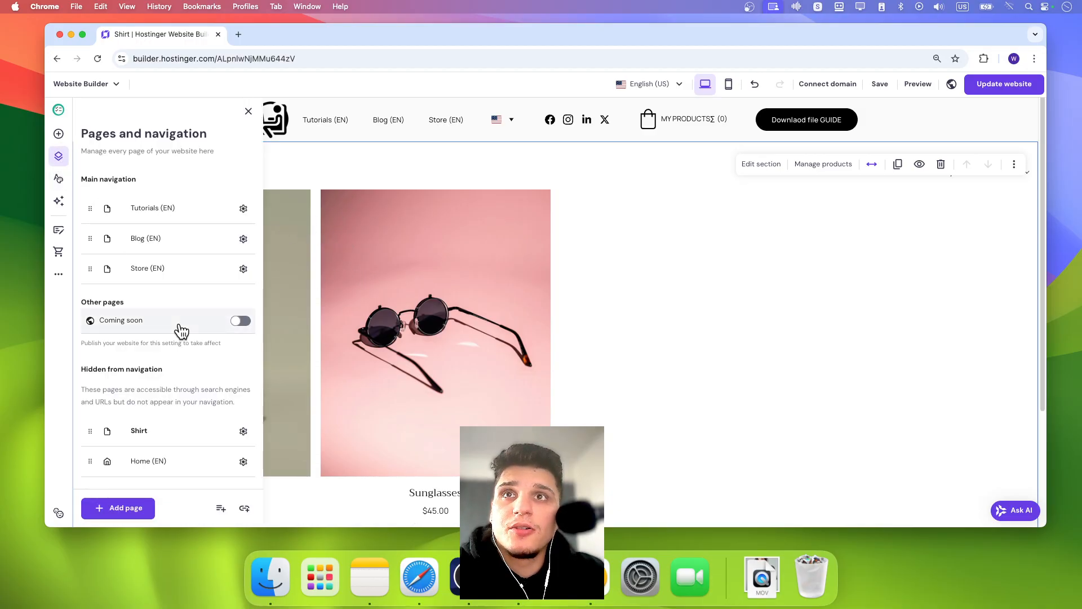
{"action": "left_click", "coordinate": [116, 508]}
{"action": "left_click", "coordinate": [236, 219]}
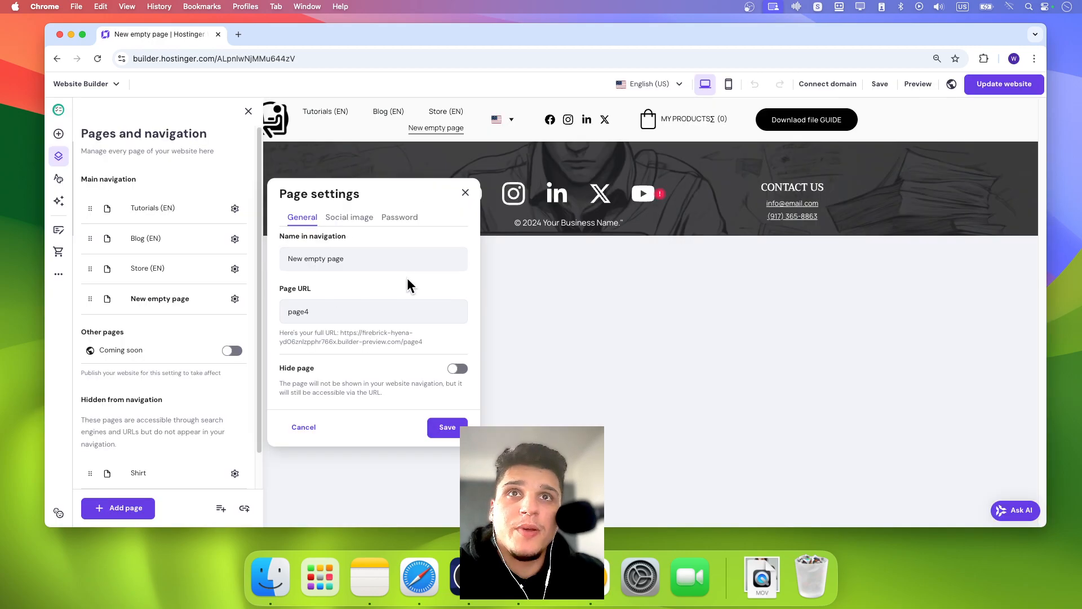
{"action": "left_click", "coordinate": [377, 262]}
{"action": "left_click", "coordinate": [175, 265]}
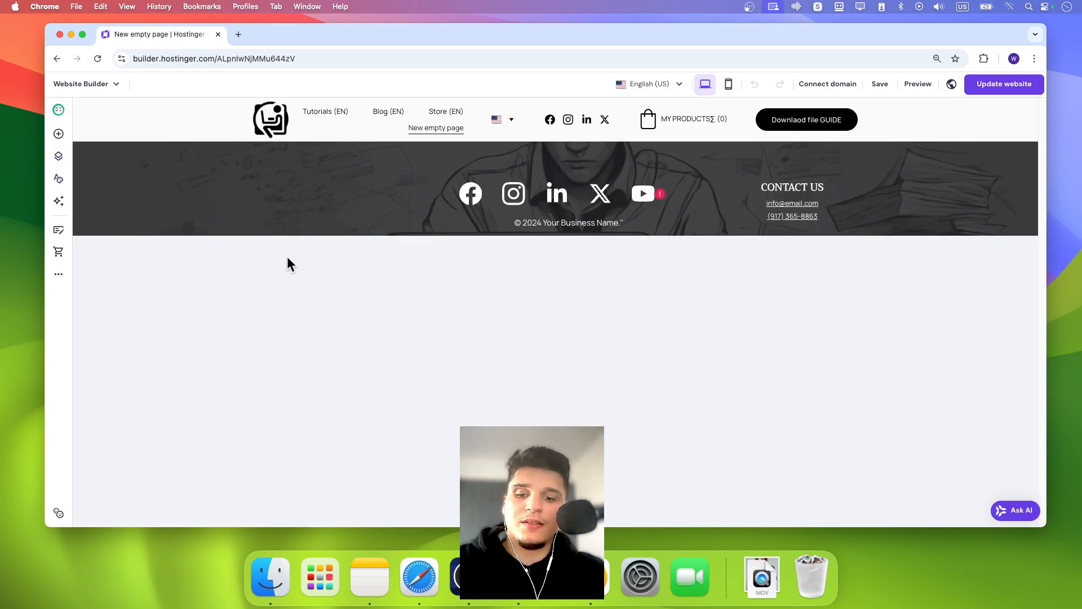
- Move the new empty page into the pages hidden from navigation
{"action": "left_click", "coordinate": [58, 156]}
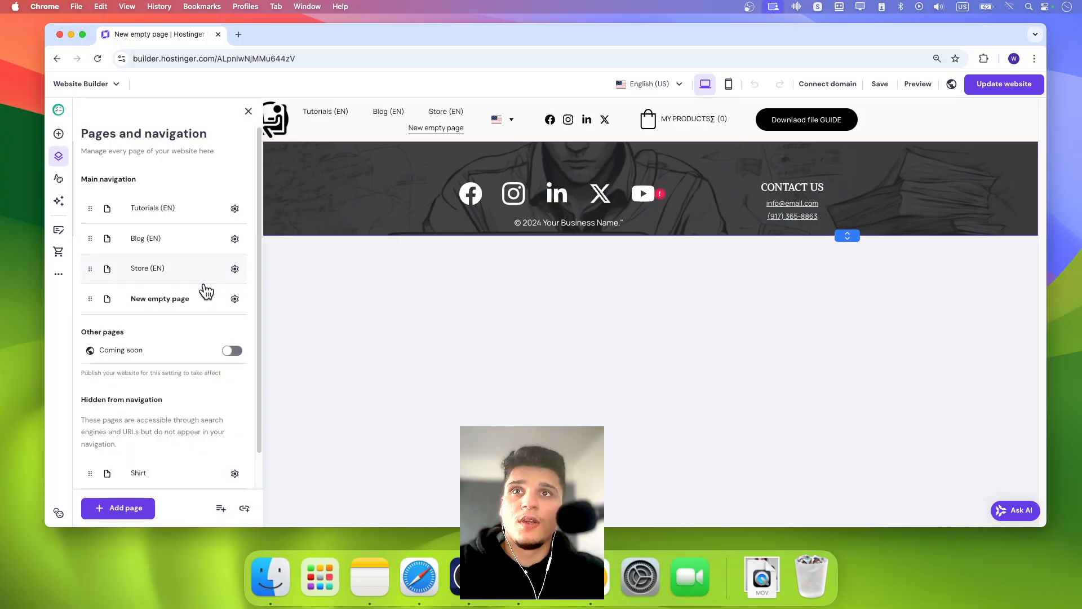
{"action": "left_click_drag", "start_coordinate": [90, 298], "coordinate": [111, 455]}
{"action": "left_click_drag", "start_coordinate": [106, 313], "coordinate": [143, 461]}
{"action": "left_click", "coordinate": [274, 279]}
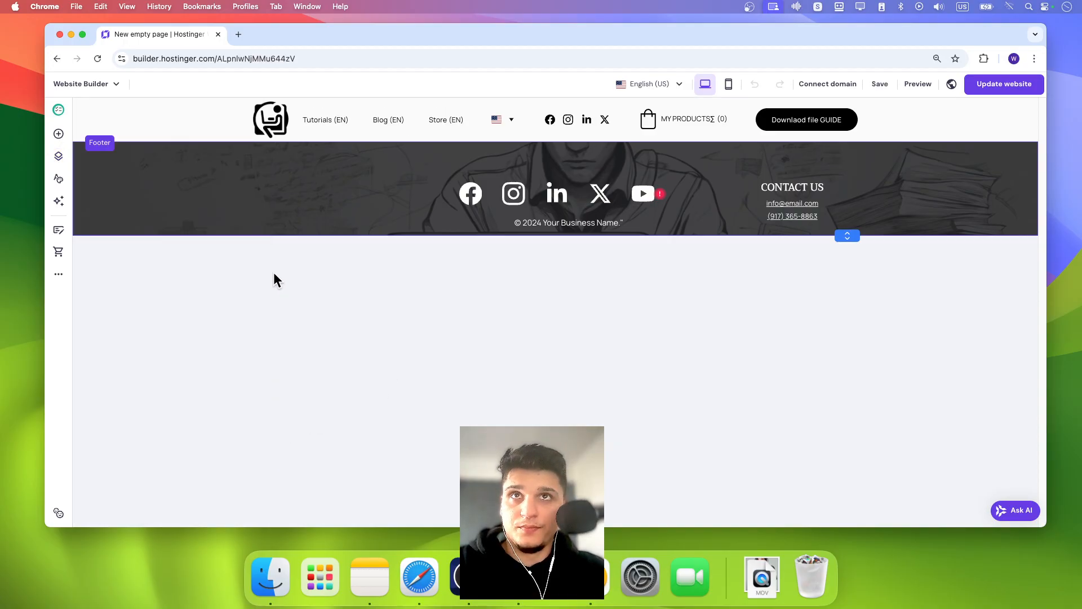
- Add an online store Product list section to the new empty page
{"action": "left_click", "coordinate": [533, 142]}
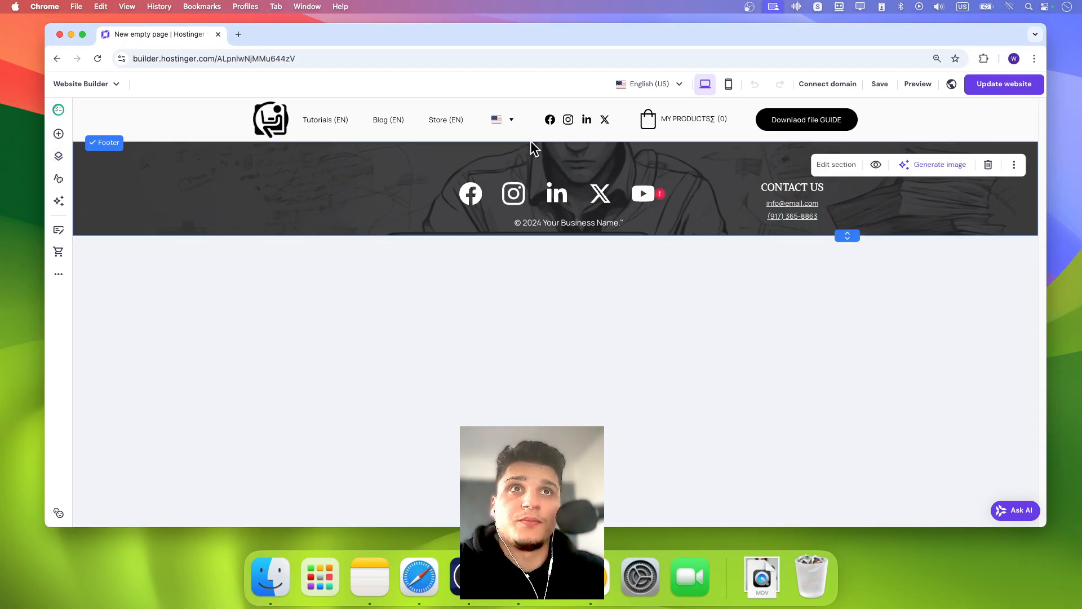
{"action": "left_click", "coordinate": [532, 142]}
{"action": "left_click", "coordinate": [234, 277]}
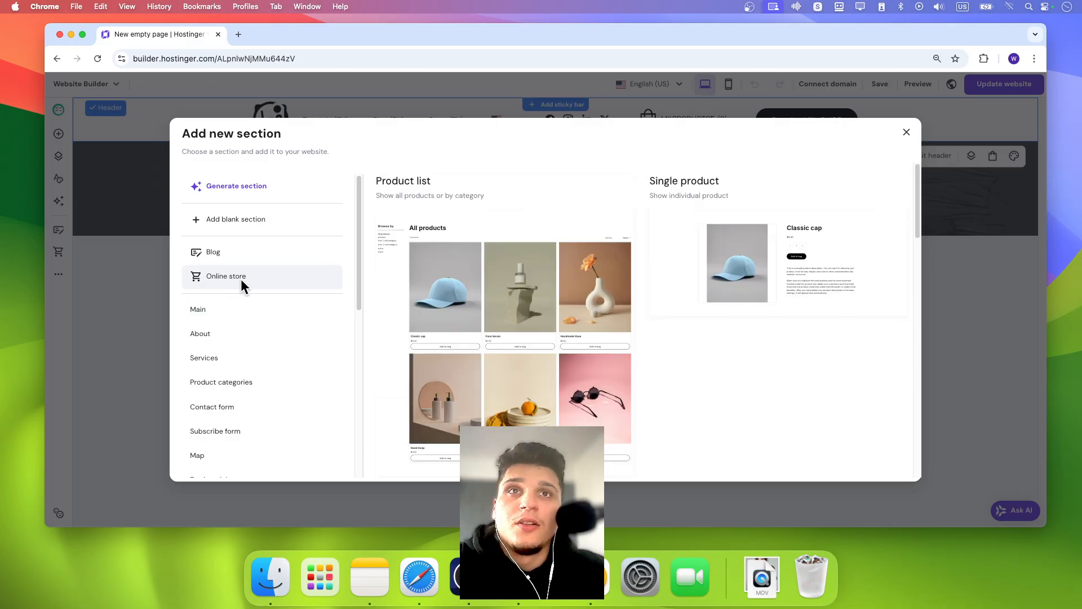
{"action": "left_click", "coordinate": [425, 314]}
{"action": "scroll", "coordinate": [431, 302], "scroll_direction": "down", "scroll_amount": 4}
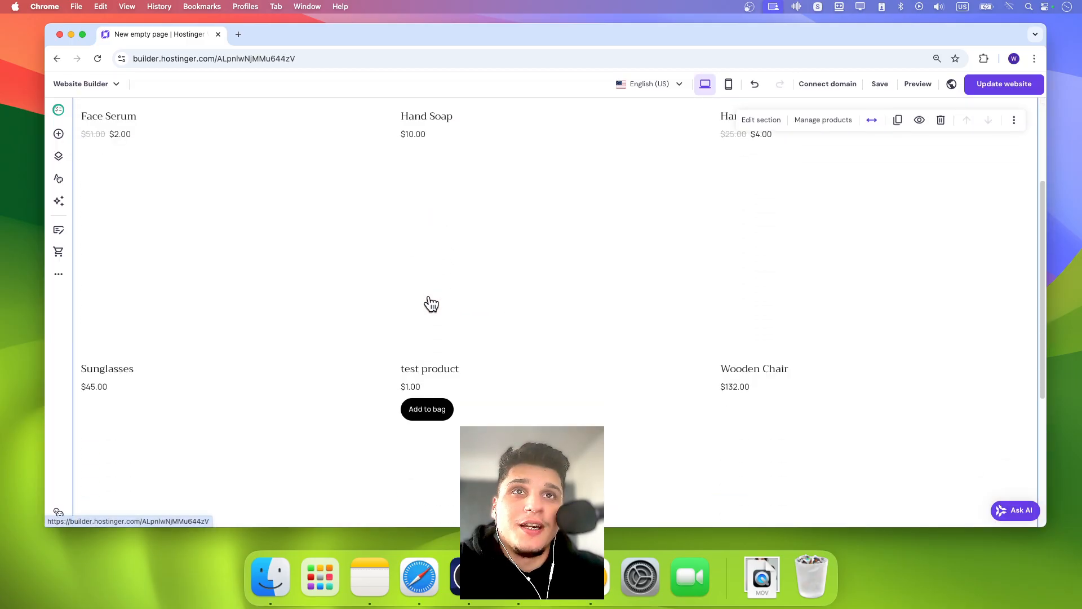
{"action": "scroll", "coordinate": [431, 304], "scroll_direction": "up", "scroll_amount": 4}
- Set the new page's product list filter to show only the shirt .2 subcategory
{"action": "left_click", "coordinate": [781, 163]}
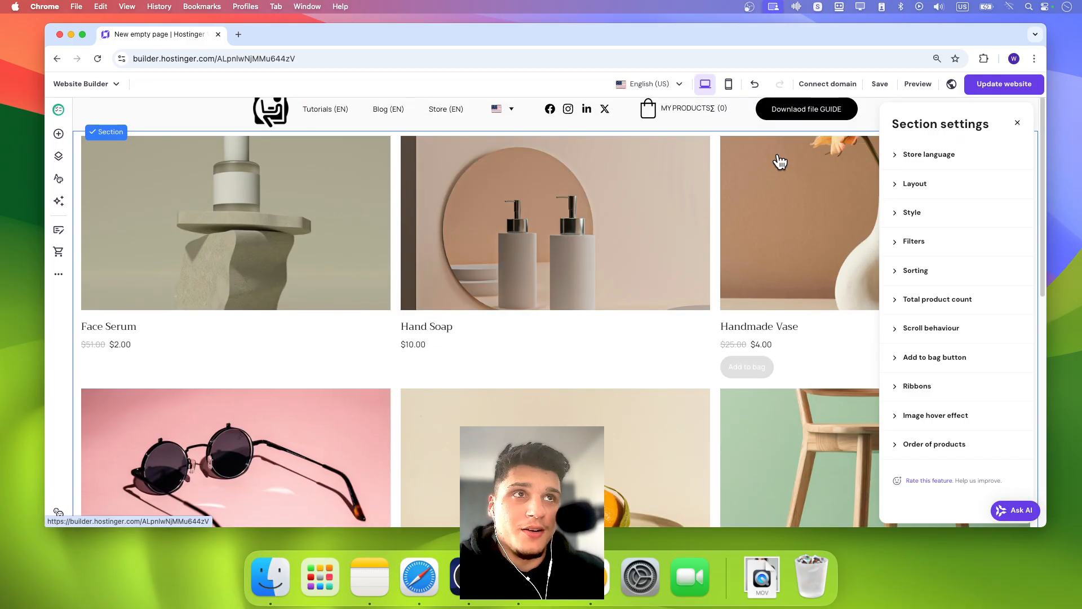
{"action": "left_click", "coordinate": [913, 243]}
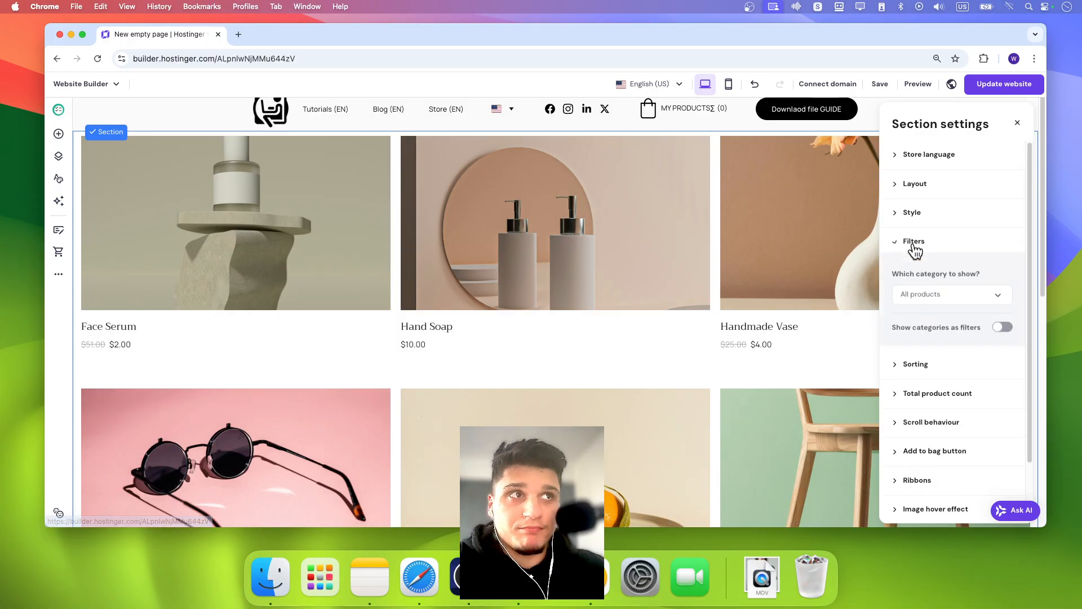
{"action": "left_click", "coordinate": [992, 297]}
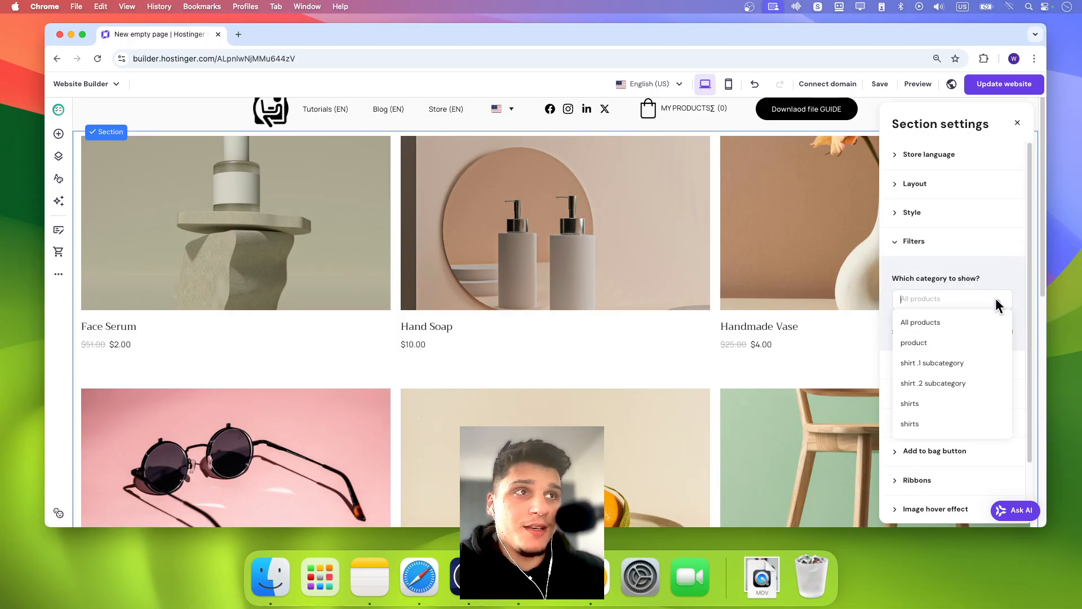
{"action": "left_click", "coordinate": [978, 393]}
{"action": "left_click", "coordinate": [763, 308]}
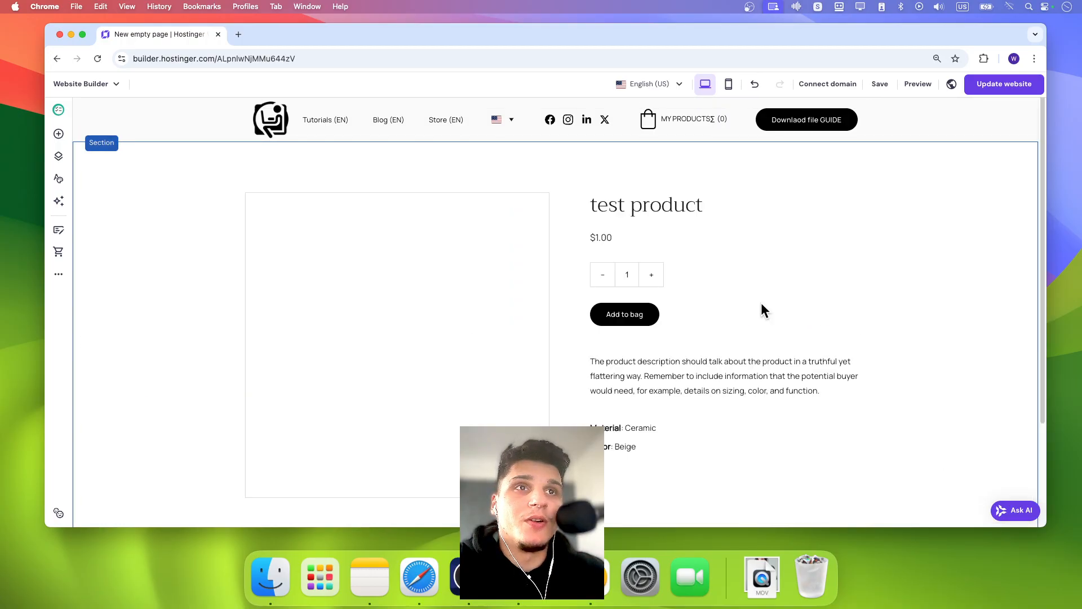
- Return to the new empty page and turn on the product list's Add to bag button, shown always
{"action": "left_click", "coordinate": [58, 156]}
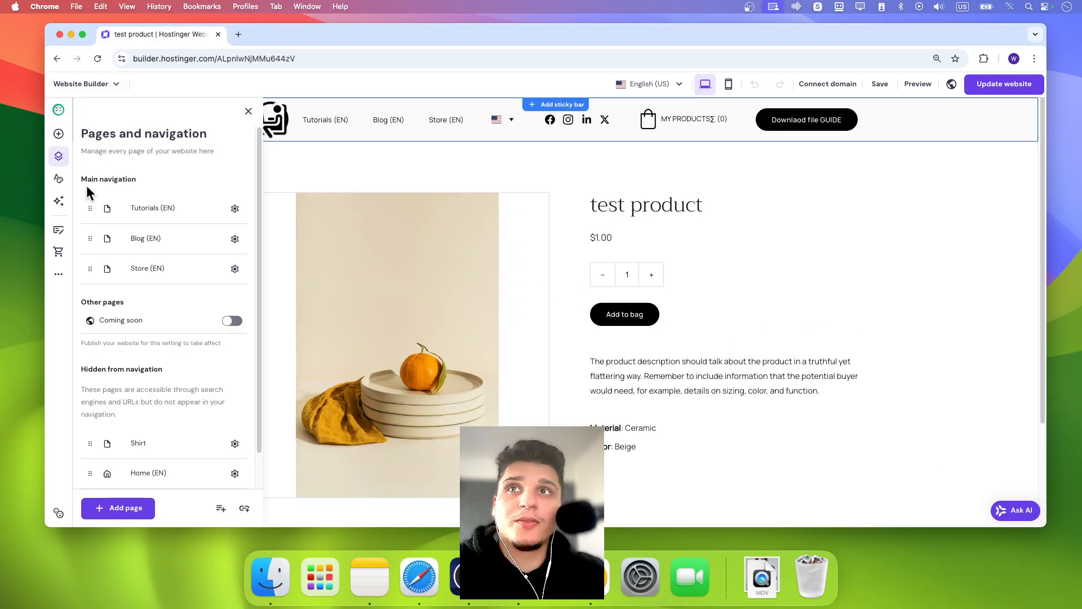
{"action": "left_click", "coordinate": [142, 271]}
{"action": "left_click", "coordinate": [164, 476]}
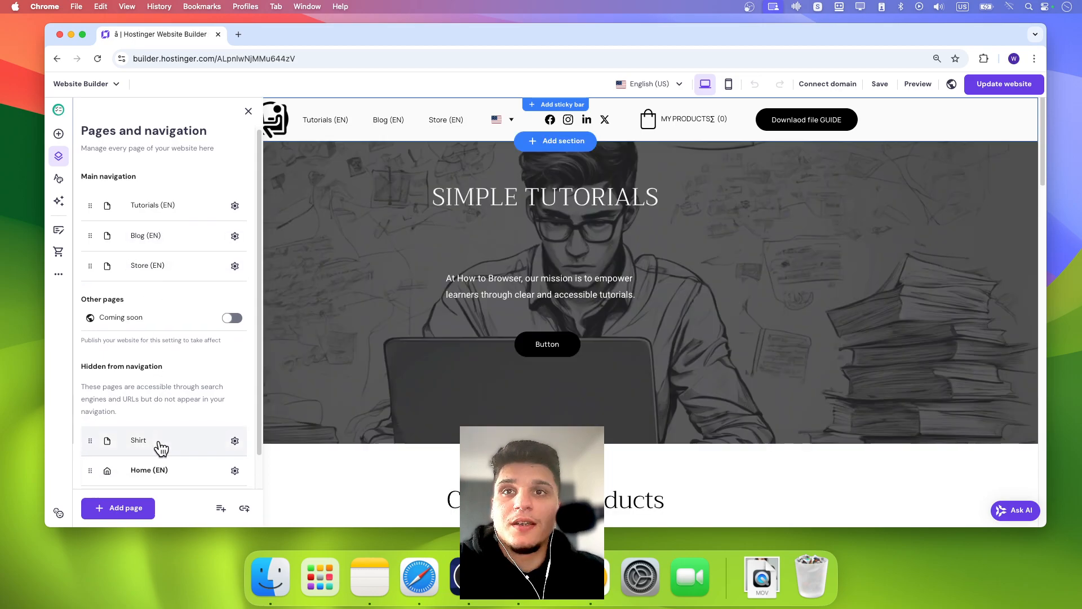
{"action": "scroll", "coordinate": [160, 451], "scroll_direction": "down", "scroll_amount": 1}
{"action": "left_click", "coordinate": [160, 469]}
{"action": "left_click", "coordinate": [556, 410]}
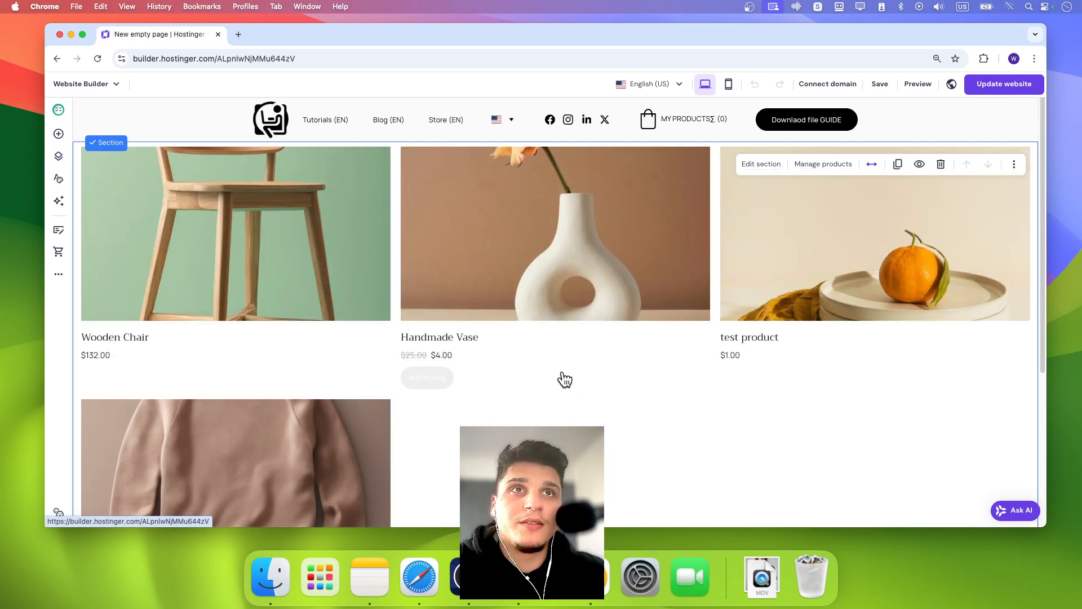
{"action": "left_click", "coordinate": [761, 176]}
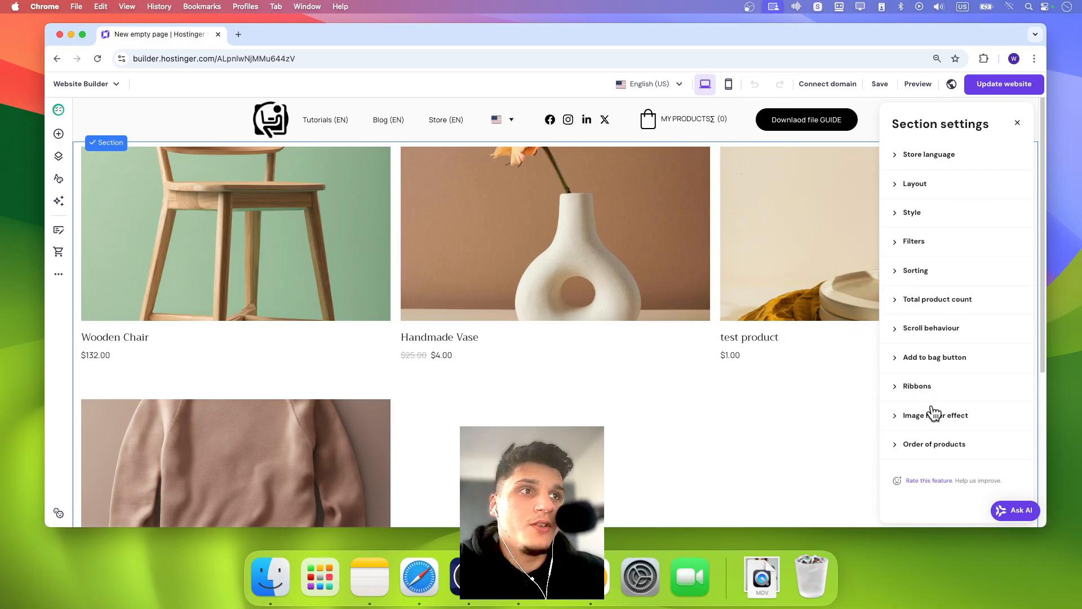
{"action": "left_click", "coordinate": [924, 357]}
{"action": "left_click", "coordinate": [943, 307]}
{"action": "left_click", "coordinate": [897, 306]}
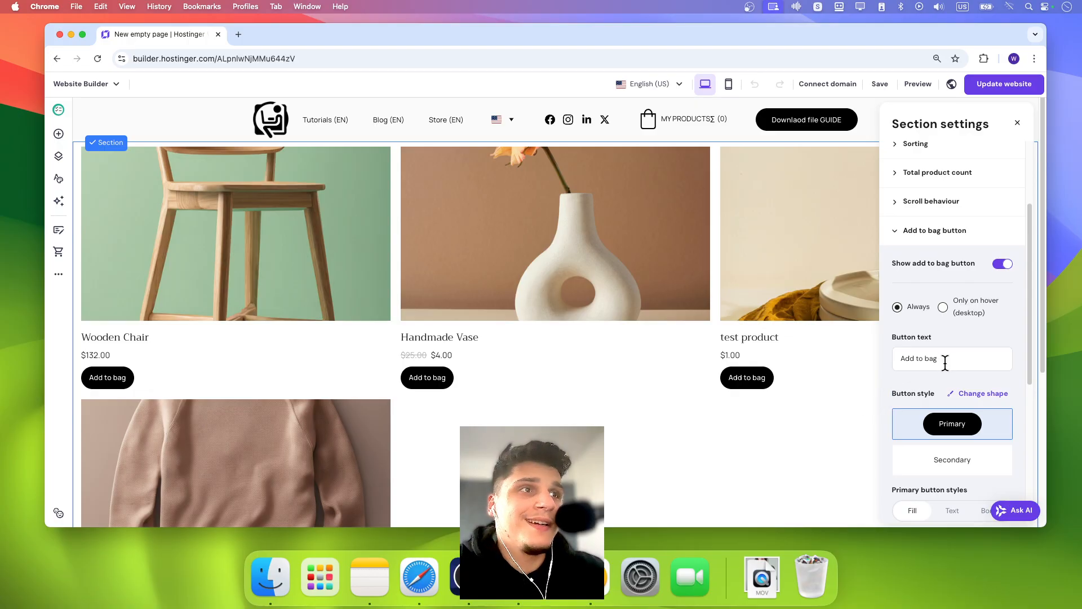
{"action": "scroll", "coordinate": [941, 395], "scroll_direction": "down", "scroll_amount": 3}
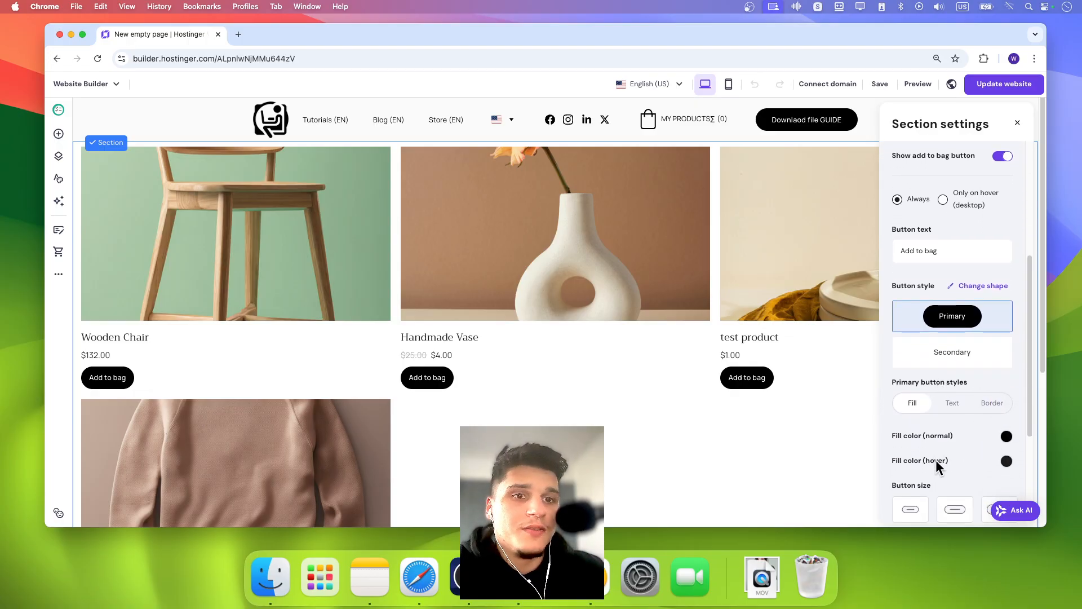
{"action": "scroll", "coordinate": [917, 265], "scroll_direction": "up", "scroll_amount": 6}
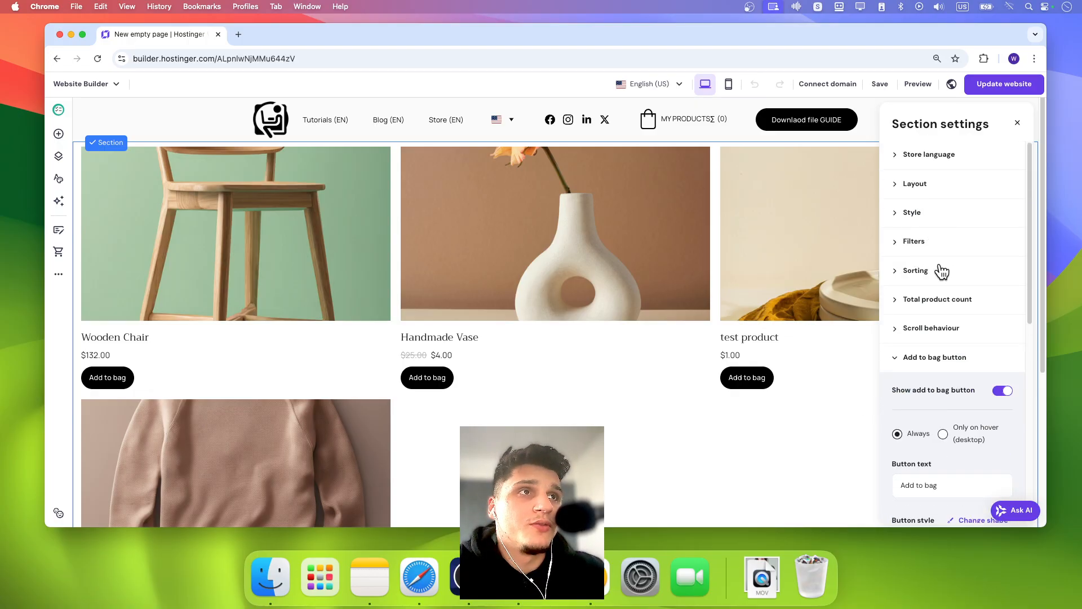
- Try the section background options and set the product list's section colour to the white website colour
{"action": "left_click", "coordinate": [913, 213]}
{"action": "left_click", "coordinate": [950, 292]}
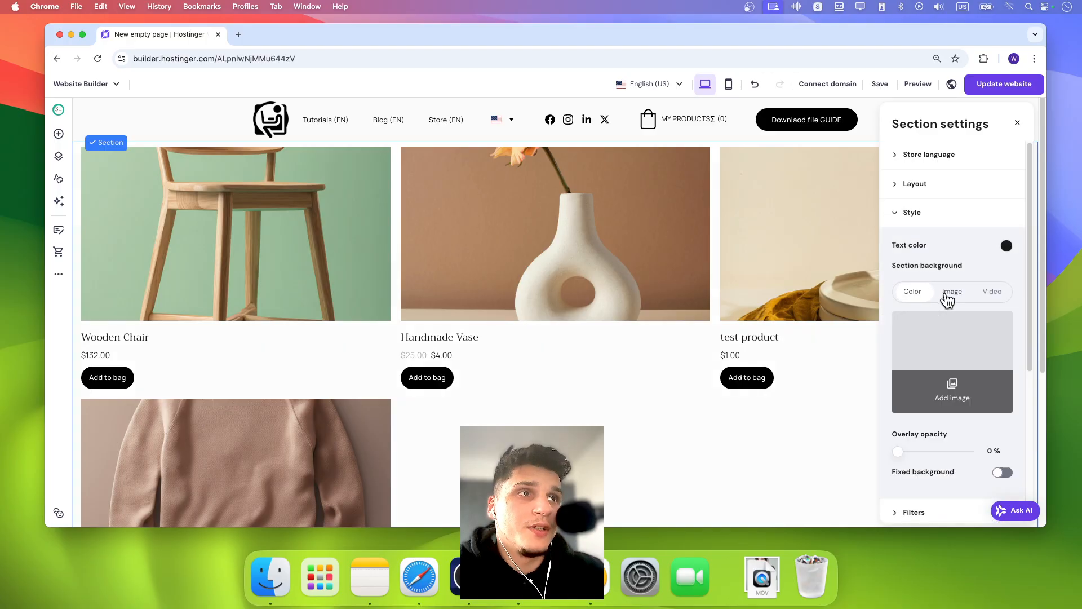
{"action": "left_click", "coordinate": [993, 292]}
{"action": "left_click", "coordinate": [912, 292]}
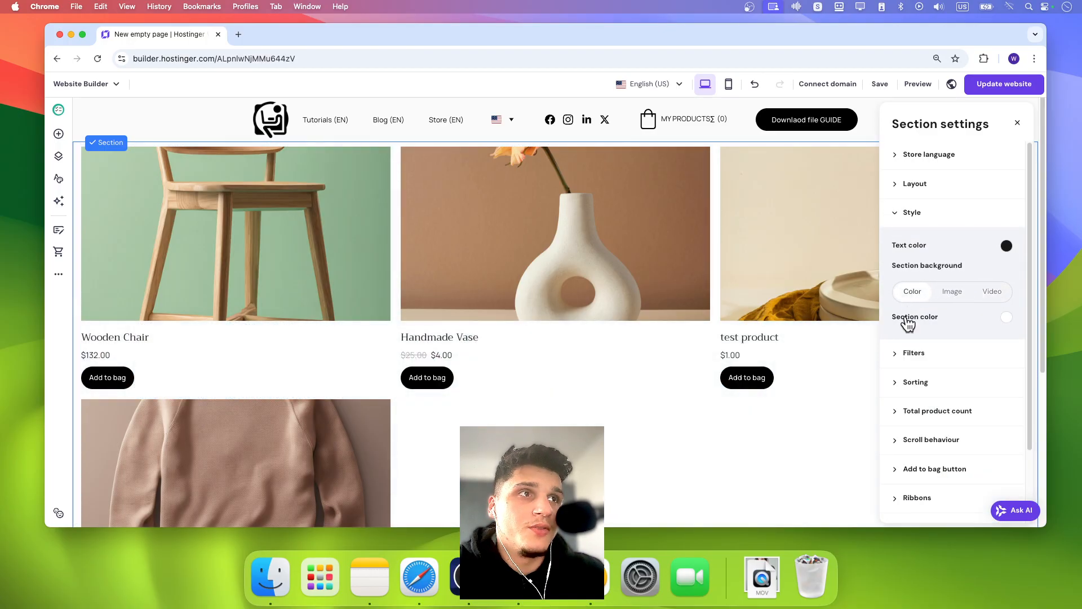
{"action": "left_click", "coordinate": [1007, 317]}
{"action": "left_click", "coordinate": [881, 290]}
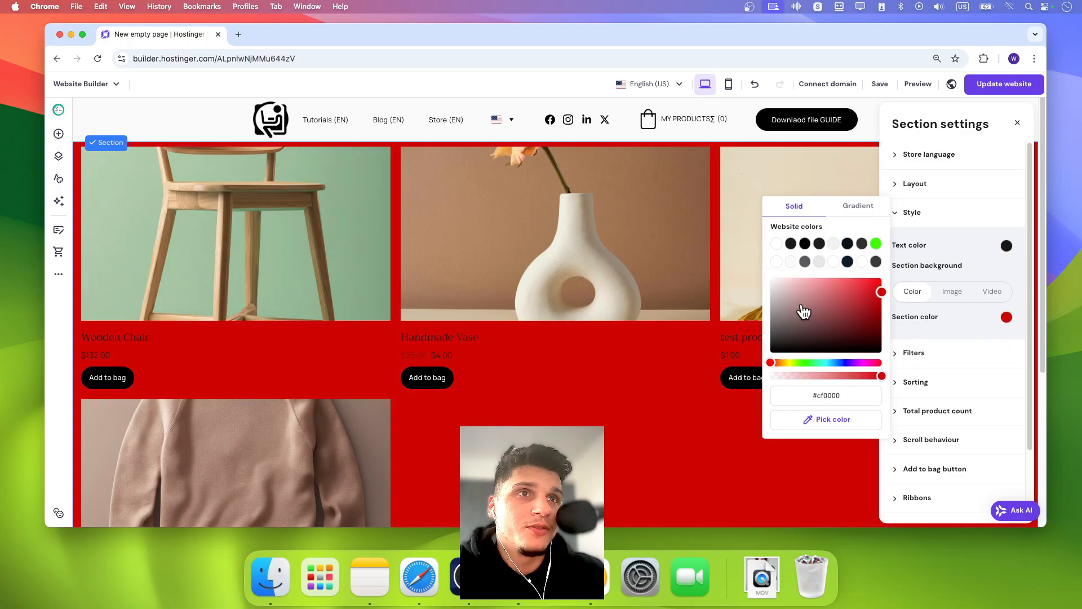
{"action": "left_click", "coordinate": [776, 243]}
{"action": "left_click", "coordinate": [717, 166]}
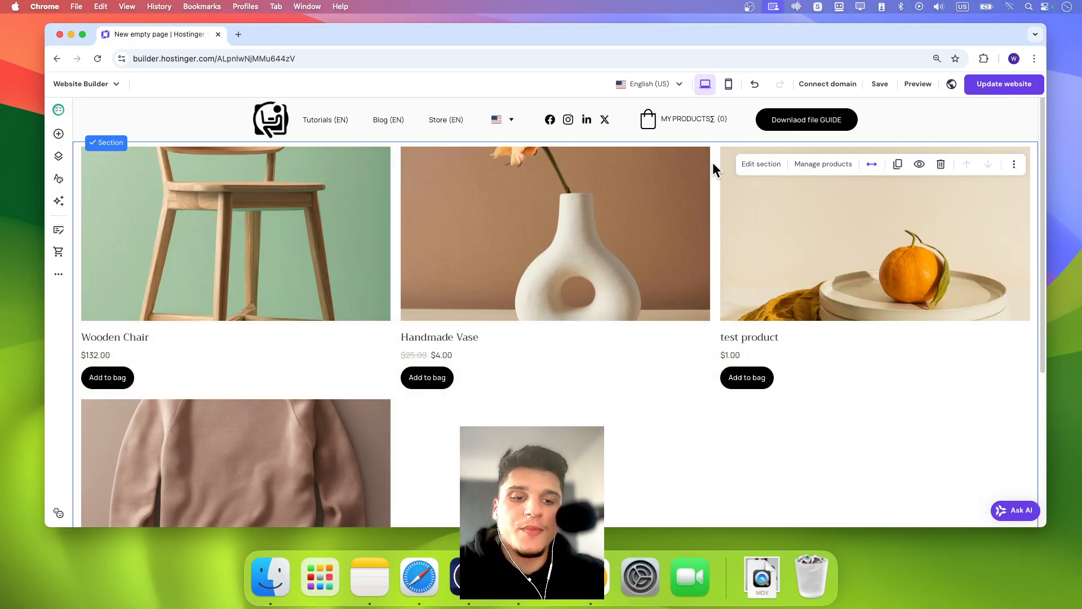